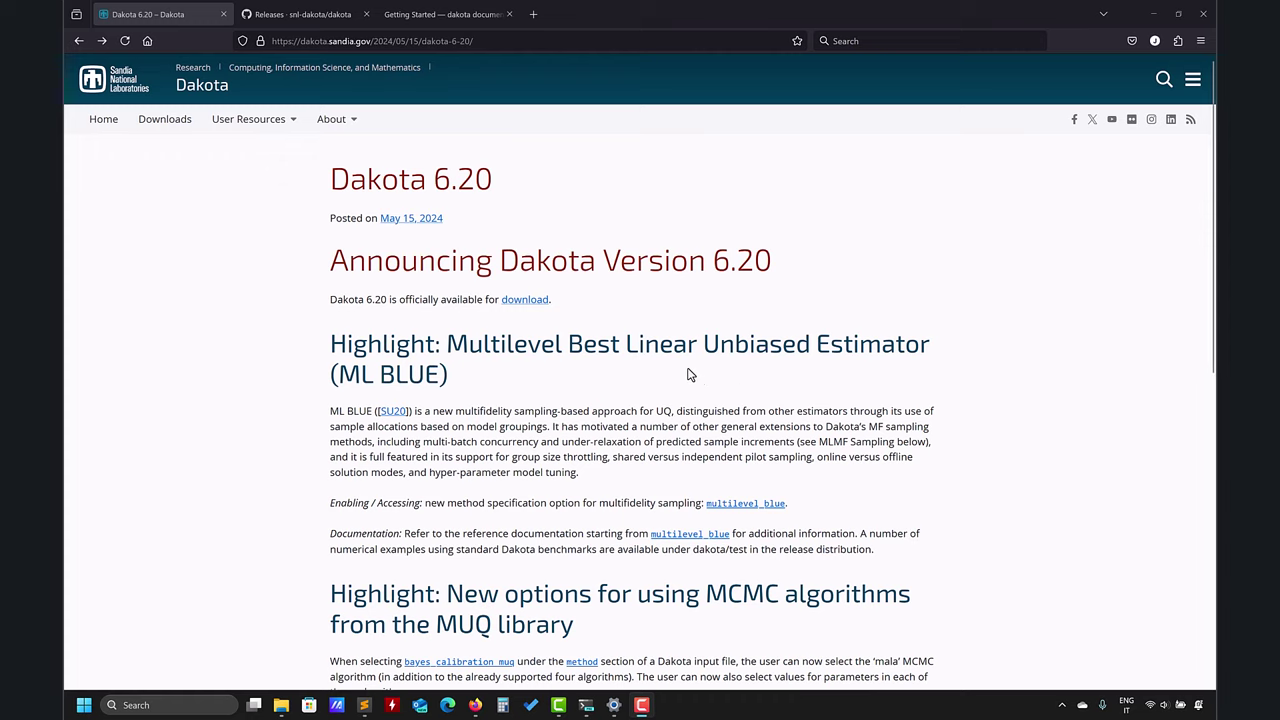
Read through the Dakota 6.20 announcement, then bring up the snl-dakota GitHub releases page
scroll(686, 374, down, 2)
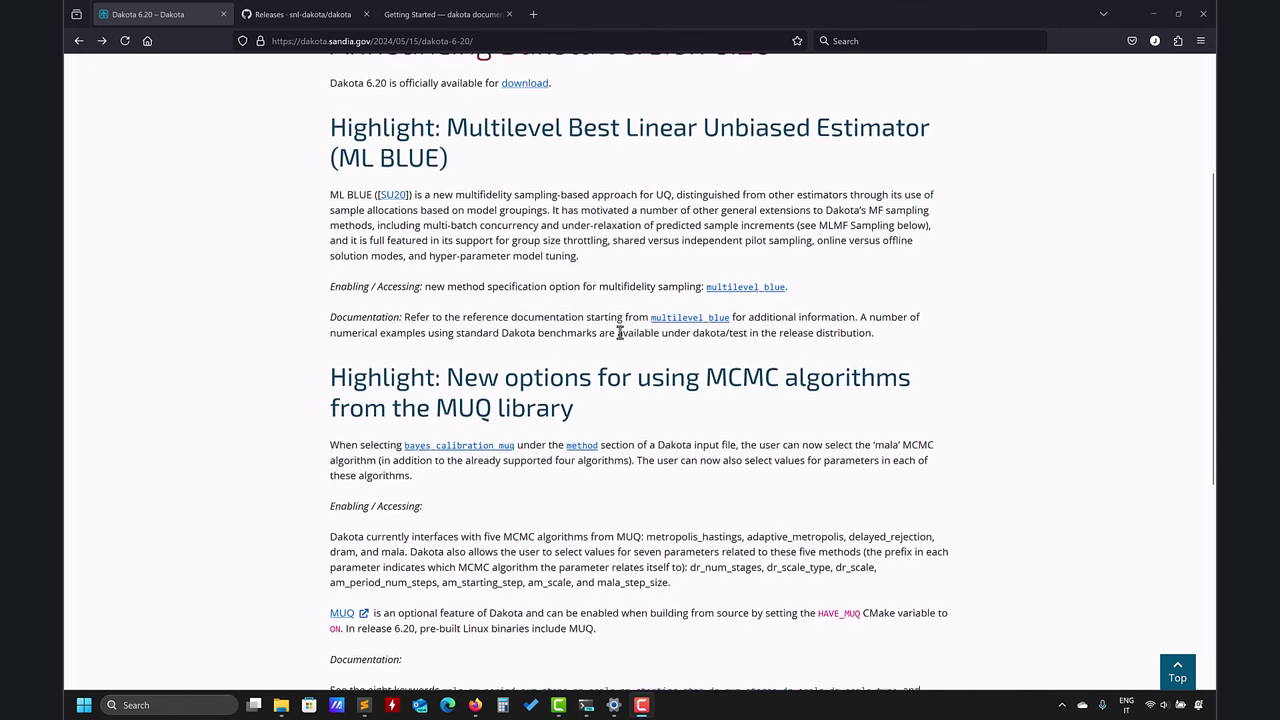
scroll(620, 333, down, 2)
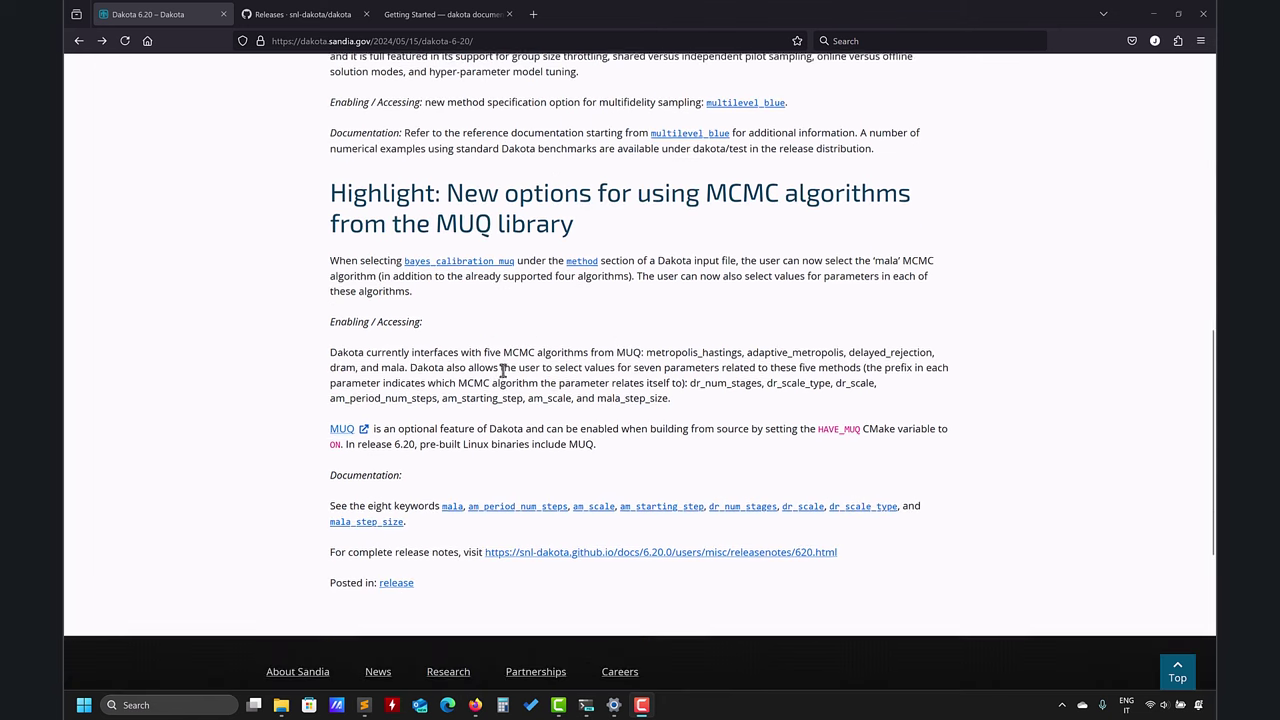
scroll(490, 200, up, 3)
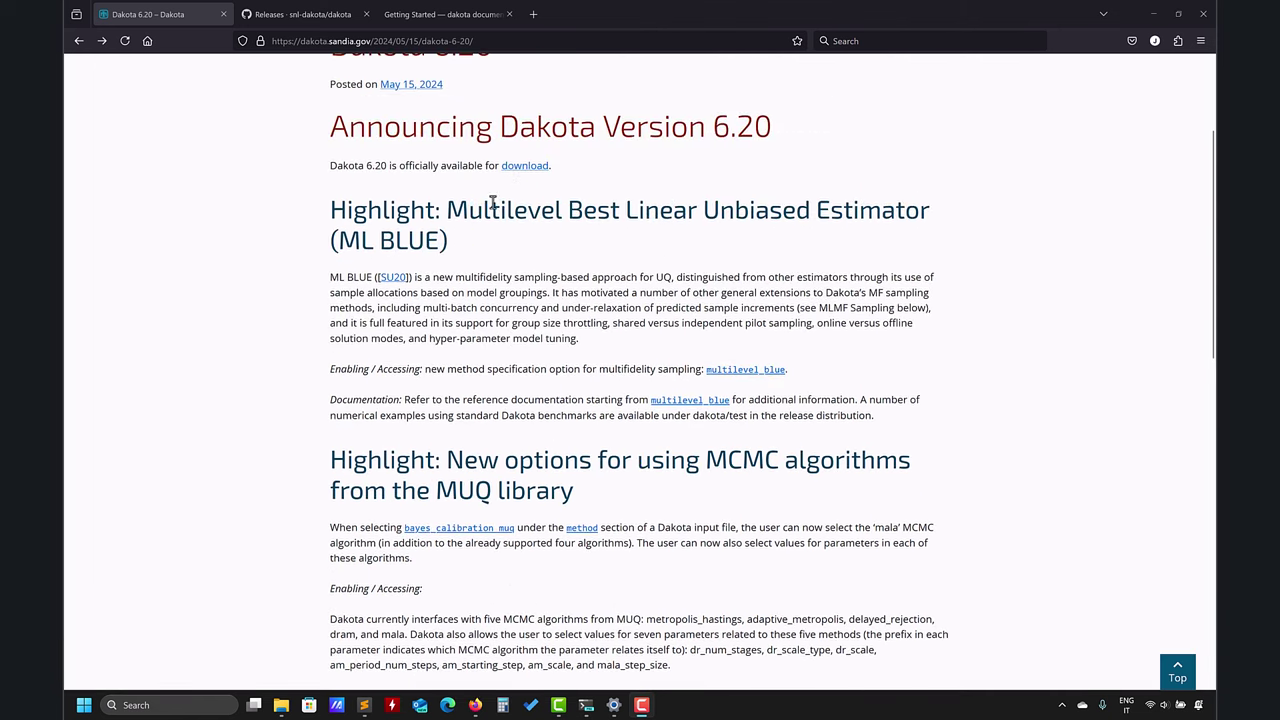
scroll(537, 340, up, 2)
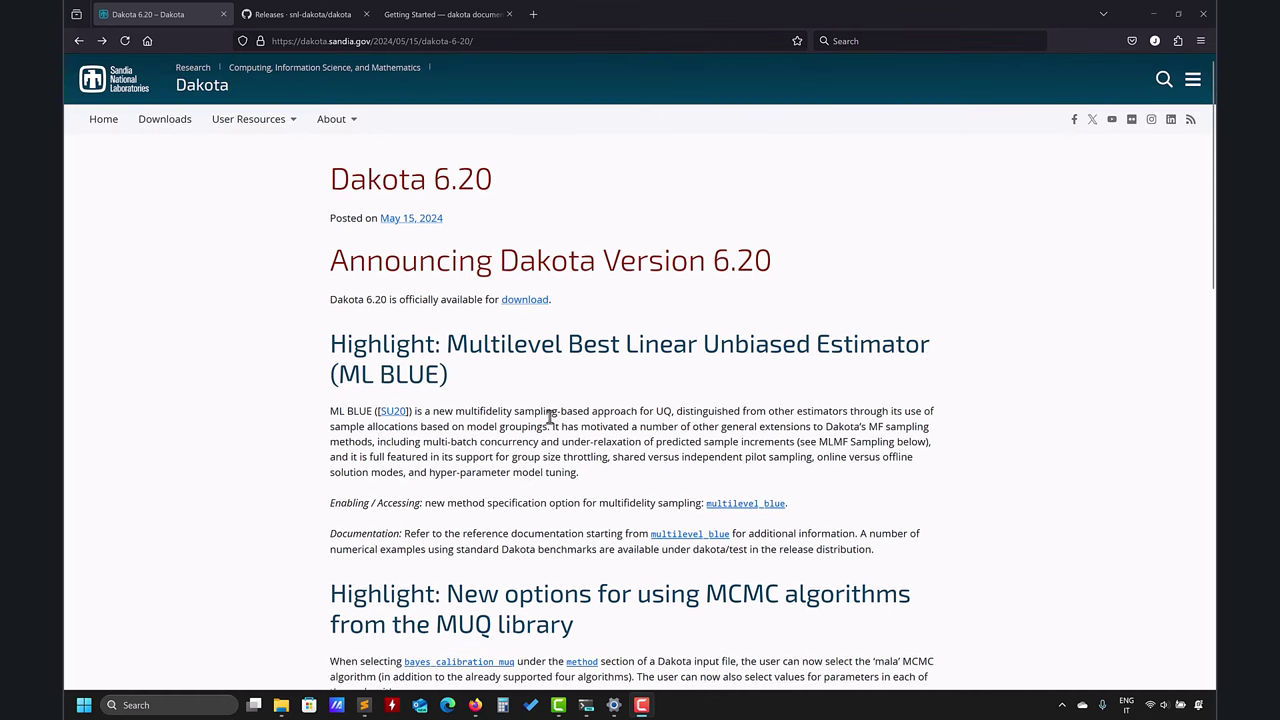
click(292, 15)
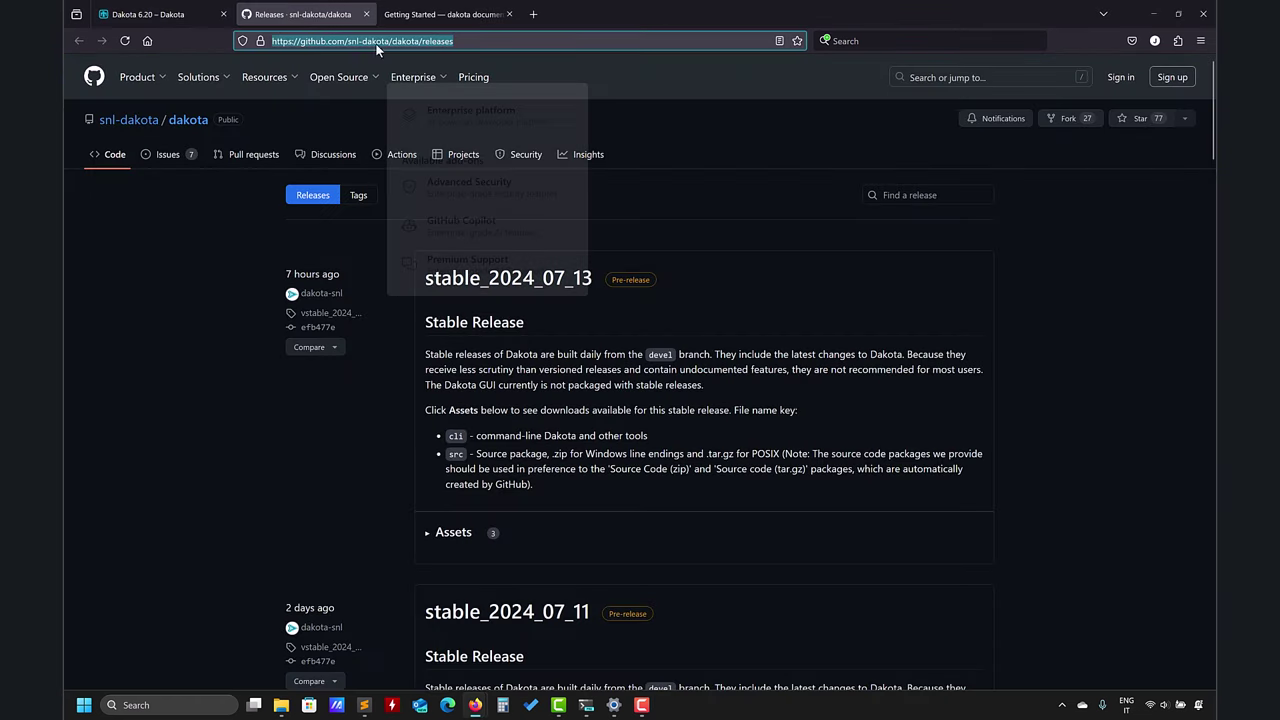
Return to the 'Dakota 6.20 – Dakota' announcement tab
click(170, 15)
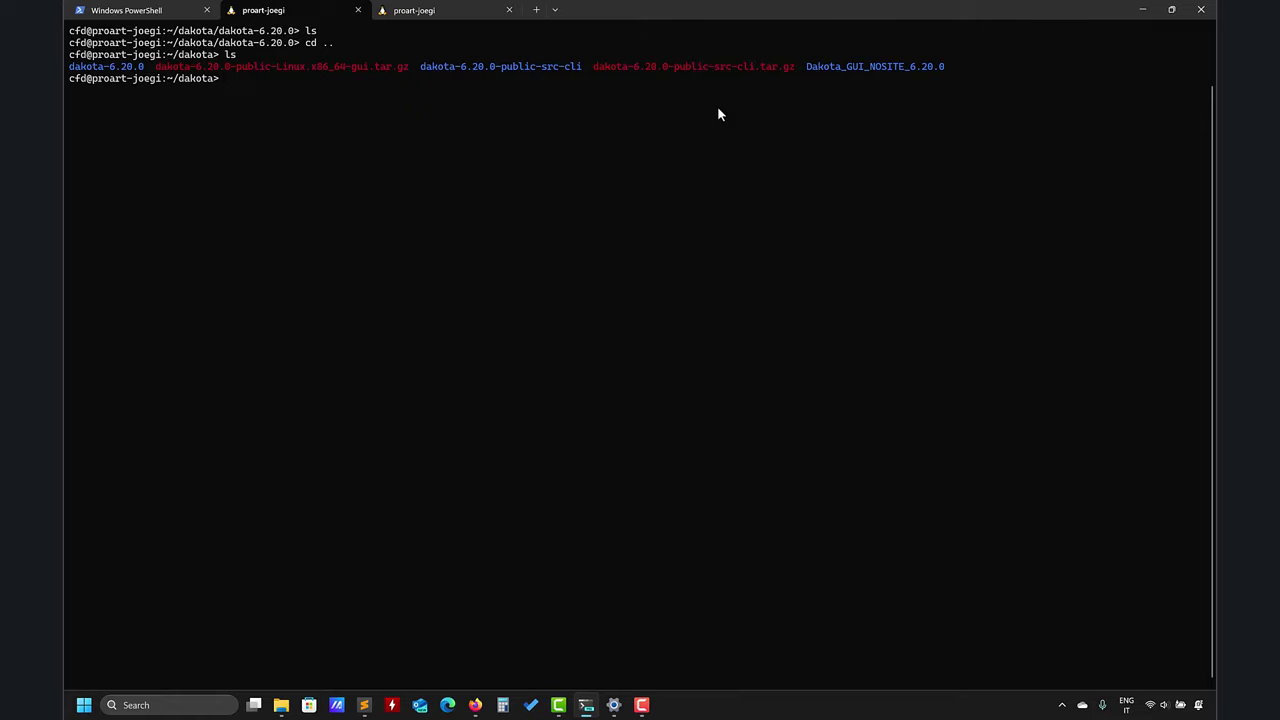
Show dakota620-installation-instructions.txt in Sublime Text, scrolled back to line 1
click(364, 705)
scroll(476, 360, up, 15)
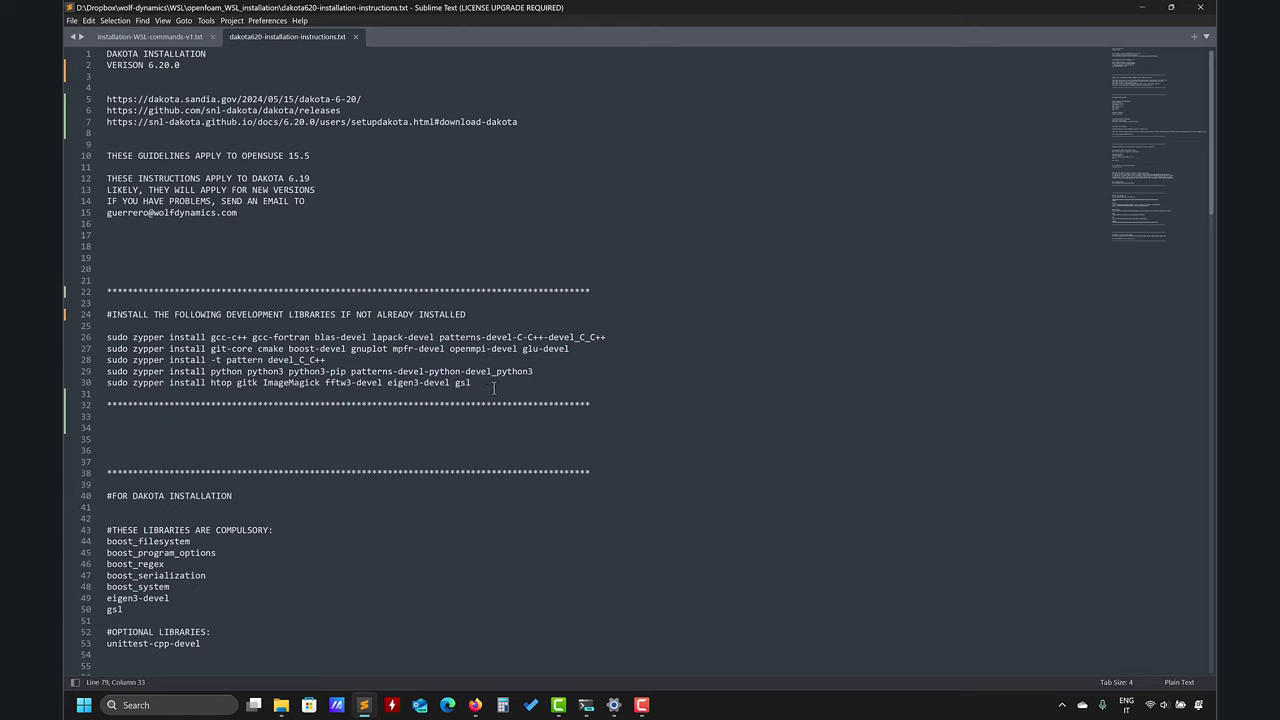
Highlight the compulsory library install commands on lines 44–69 of the notes
scroll(397, 395, down, 4)
scroll(248, 488, down, 4)
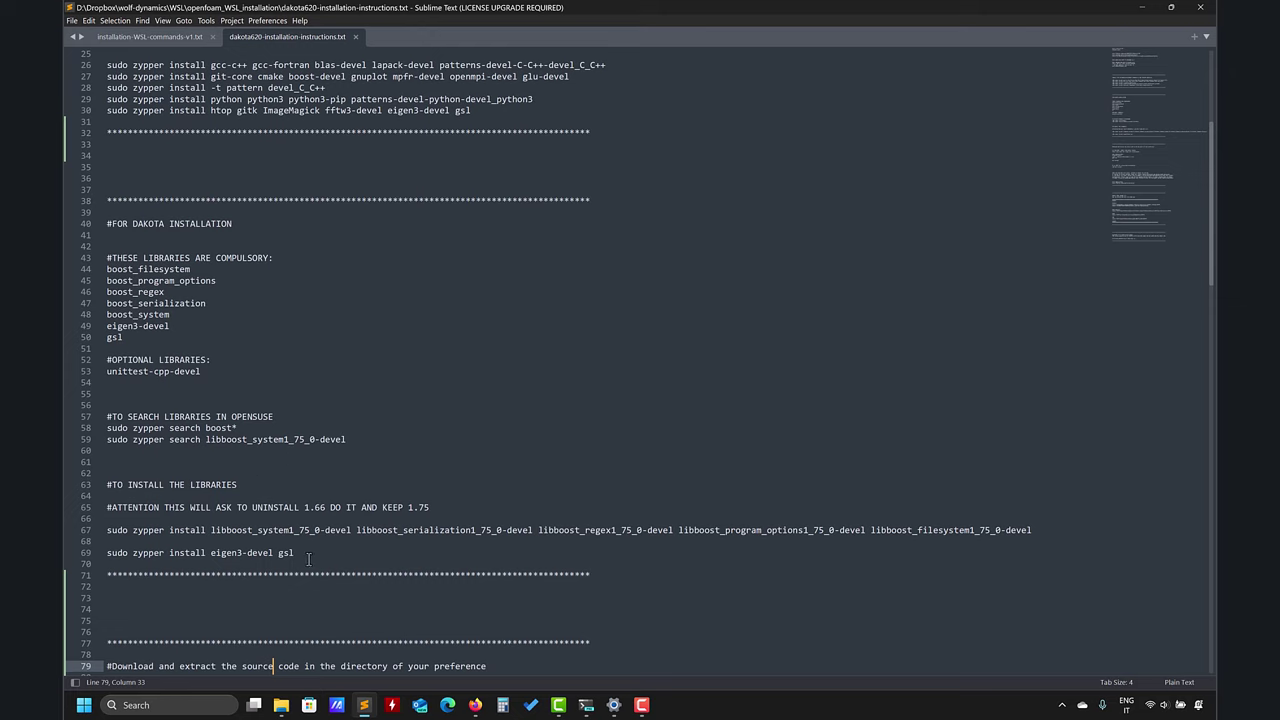
drag(310, 558, 258, 530)
drag(168, 458, 105, 269)
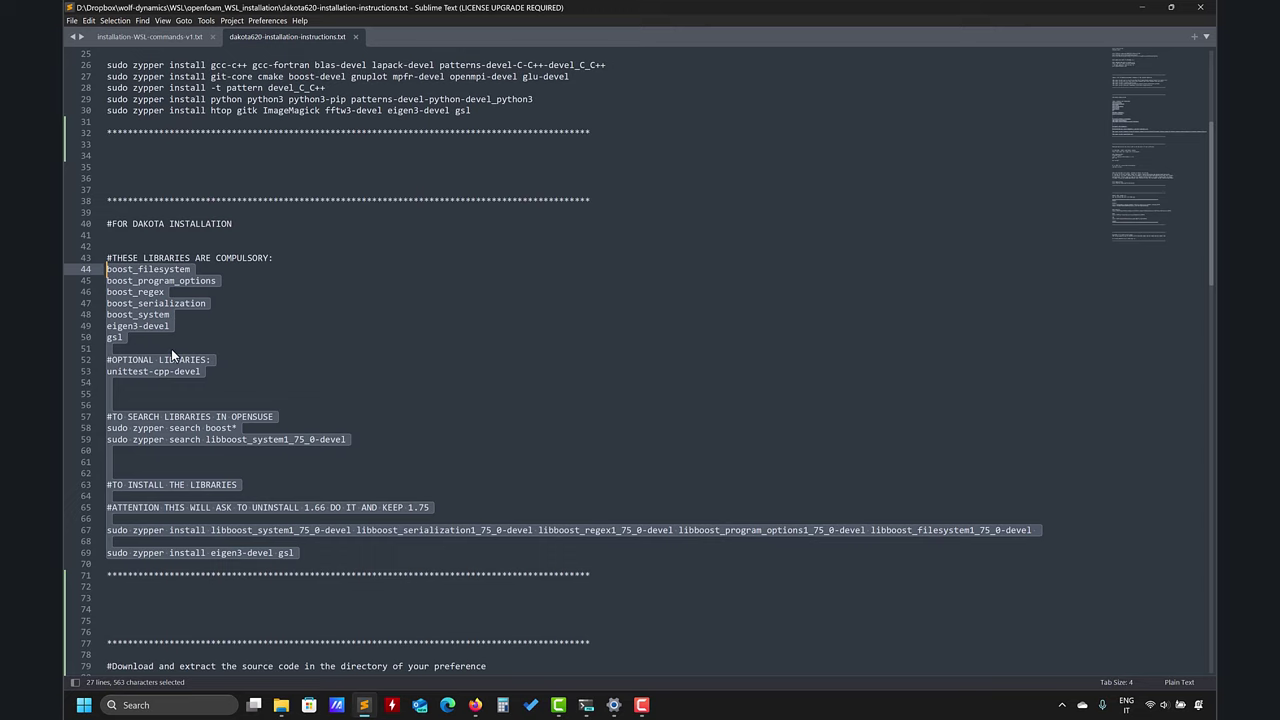
Read through the build and .bashrc sections, then minimize Sublime Text
scroll(260, 389, down, 7)
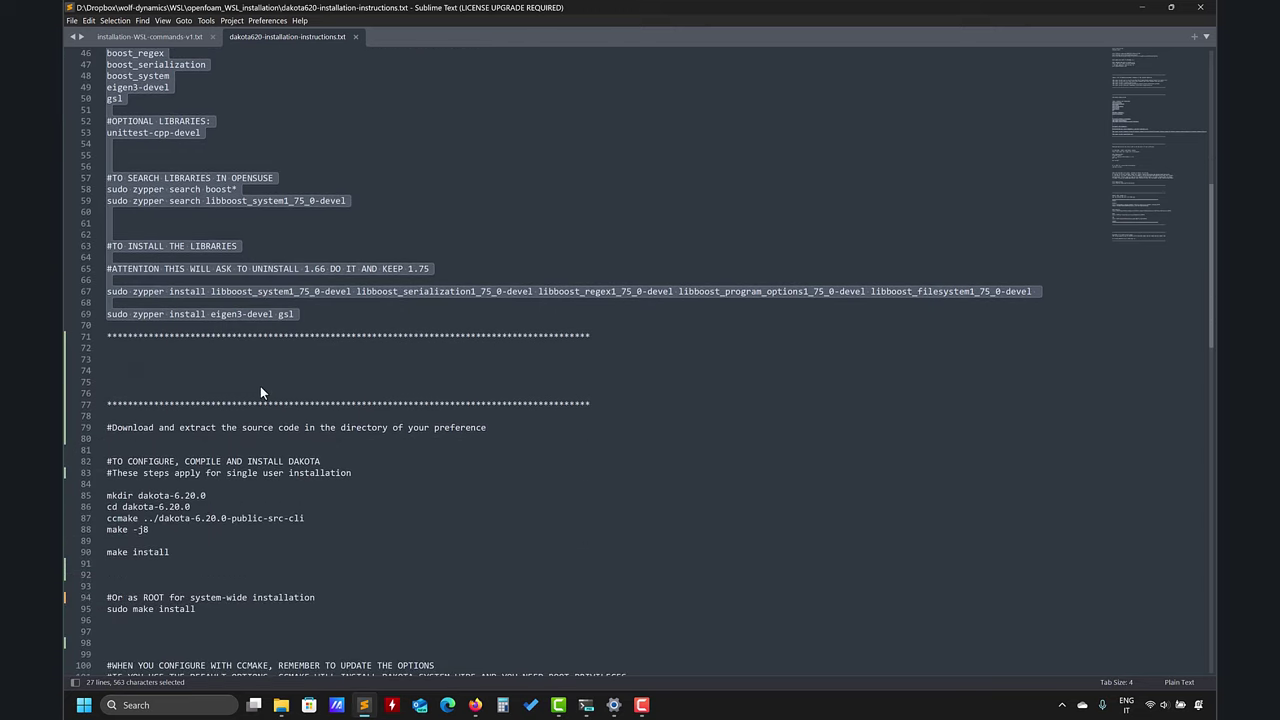
scroll(260, 389, down, 1)
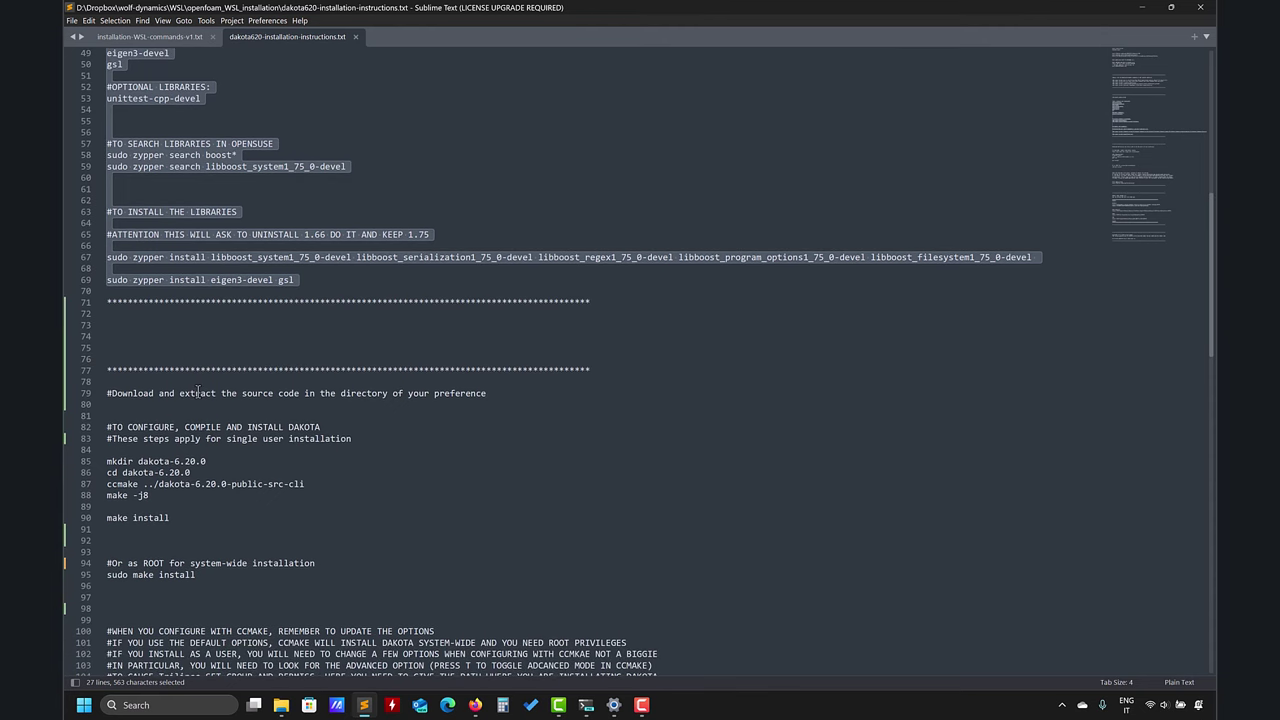
scroll(197, 392, down, 4)
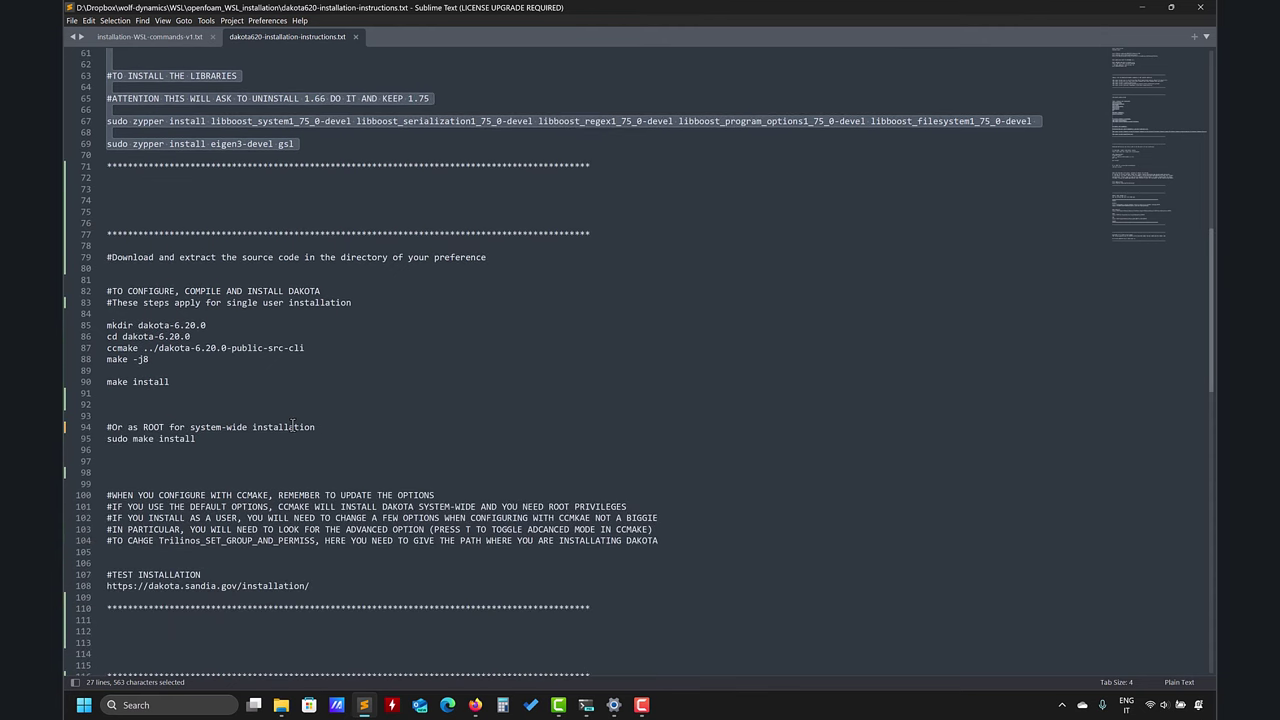
scroll(293, 426, down, 10)
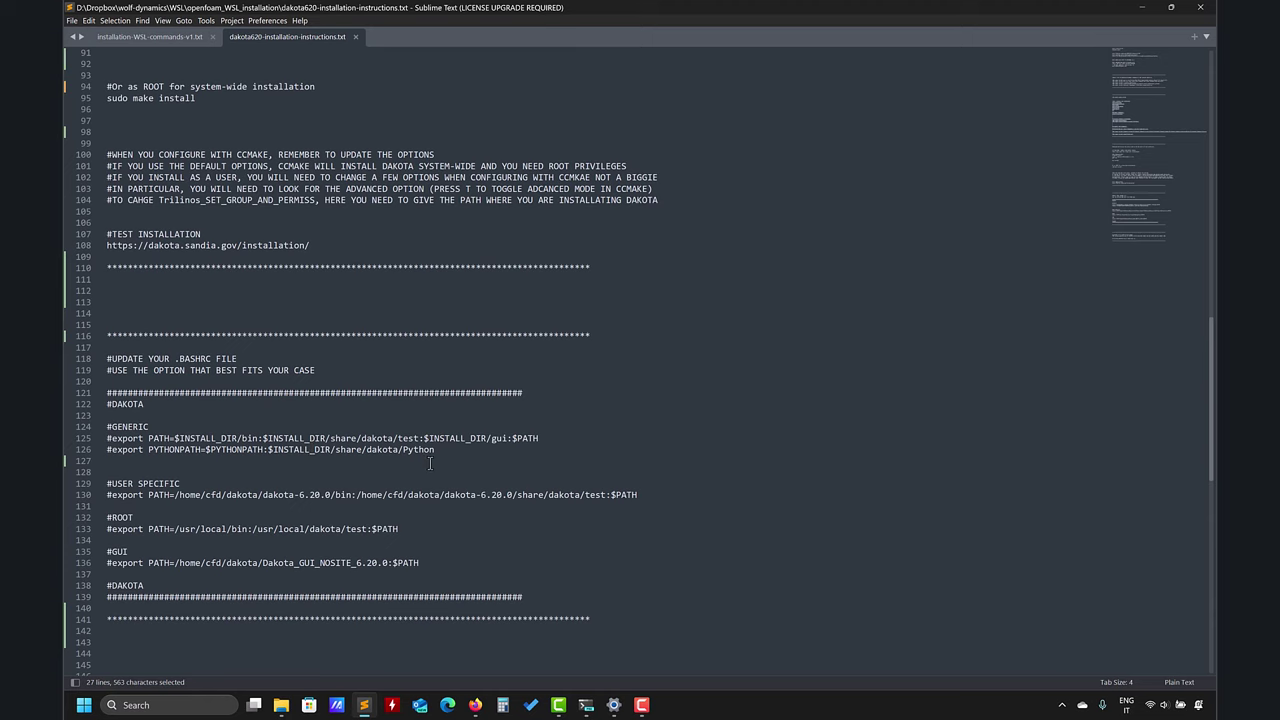
scroll(430, 418, up, 4)
click(1141, 8)
Delete the old dakota-6.20.0 build folder in ~/dakota and confirm it is gone
text(pwd)
key(Return)
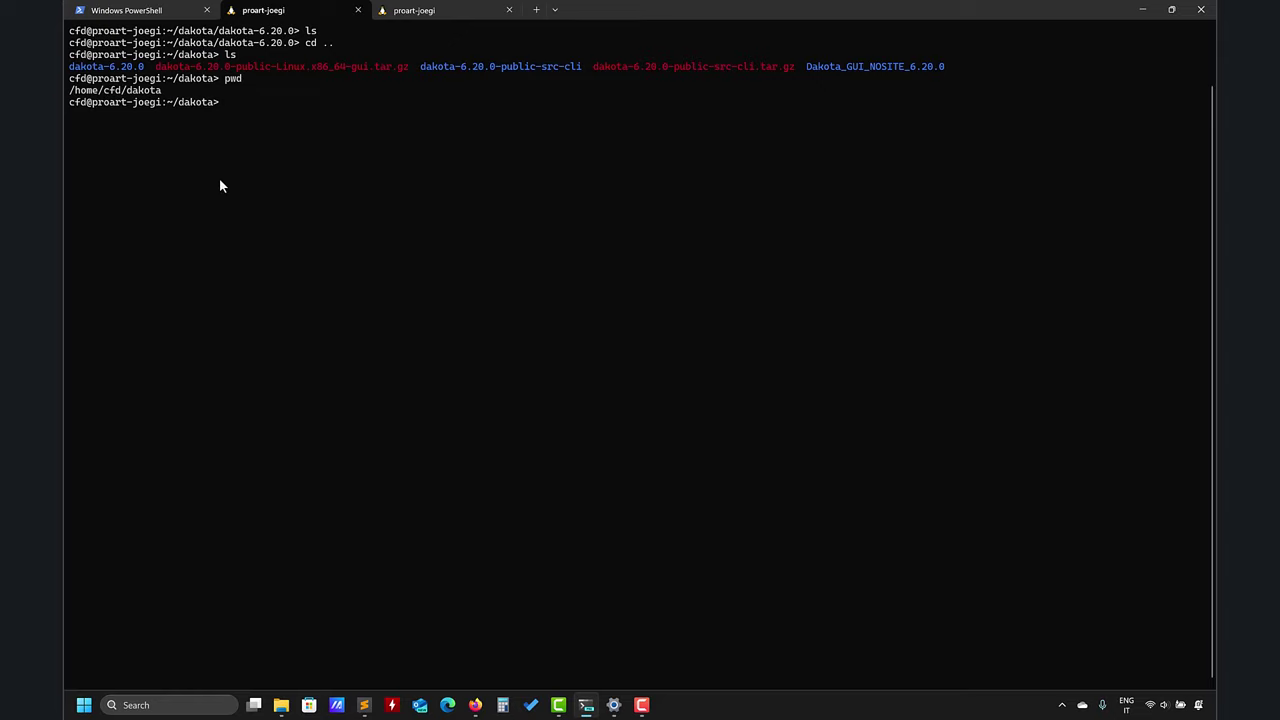
text(ls)
key(Return)
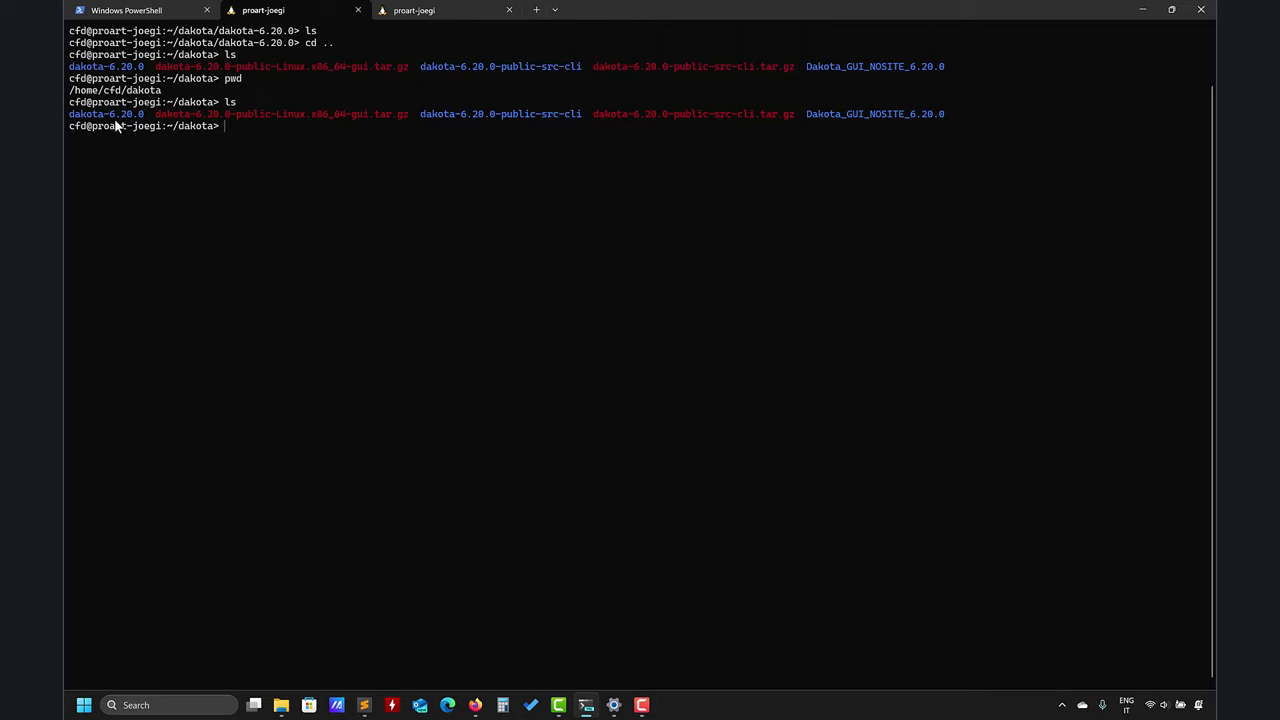
text(rm -rf dakota-6.20.0)
key(Return)
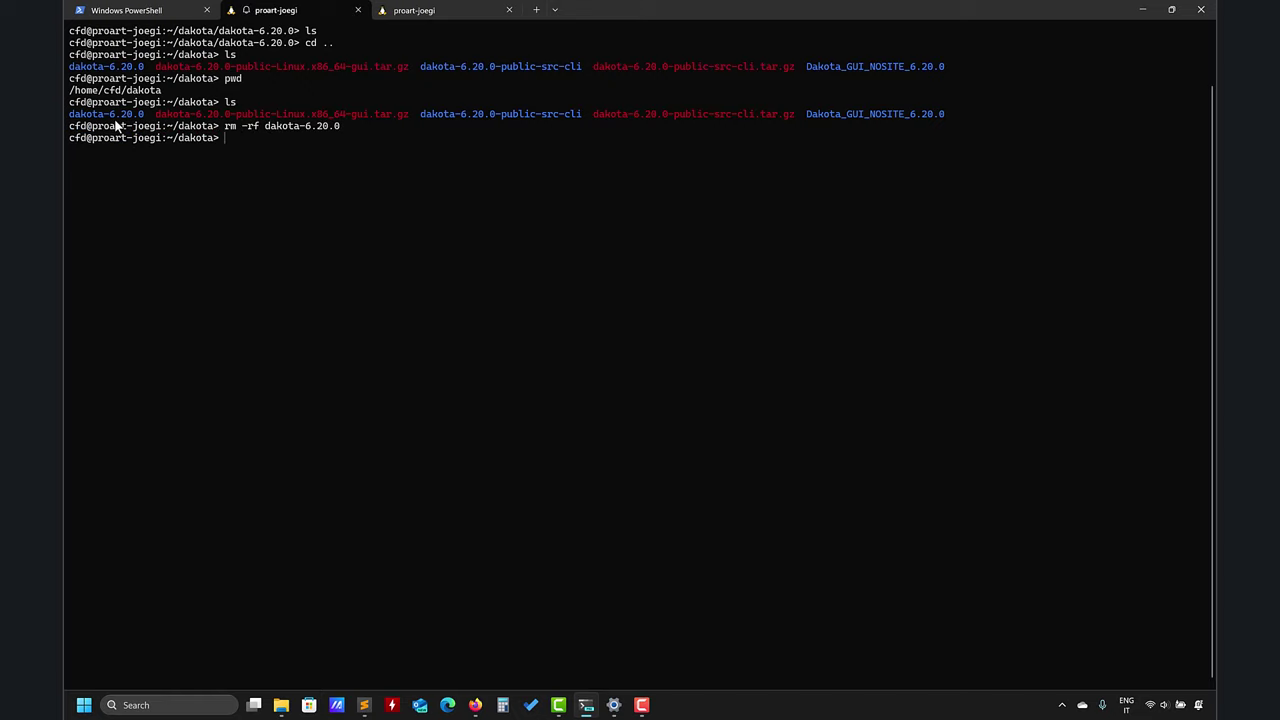
text(ls)
key(Return)
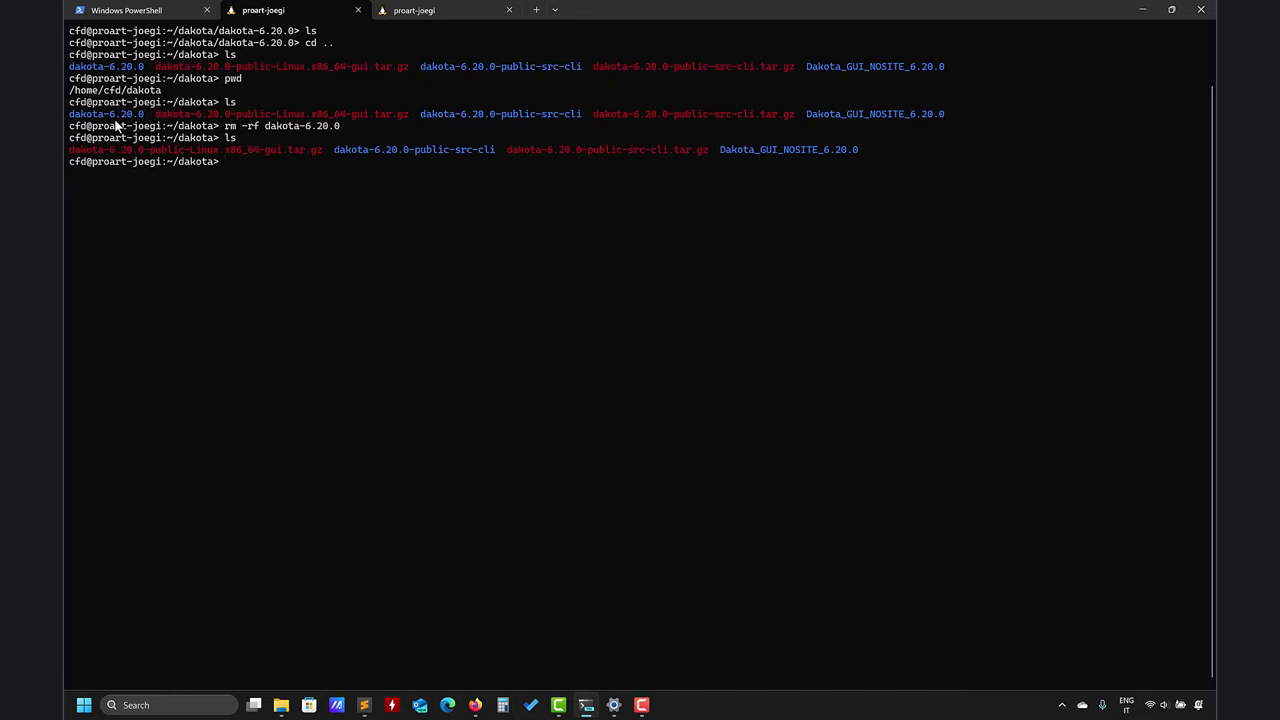
text(pwd)
key(Return)
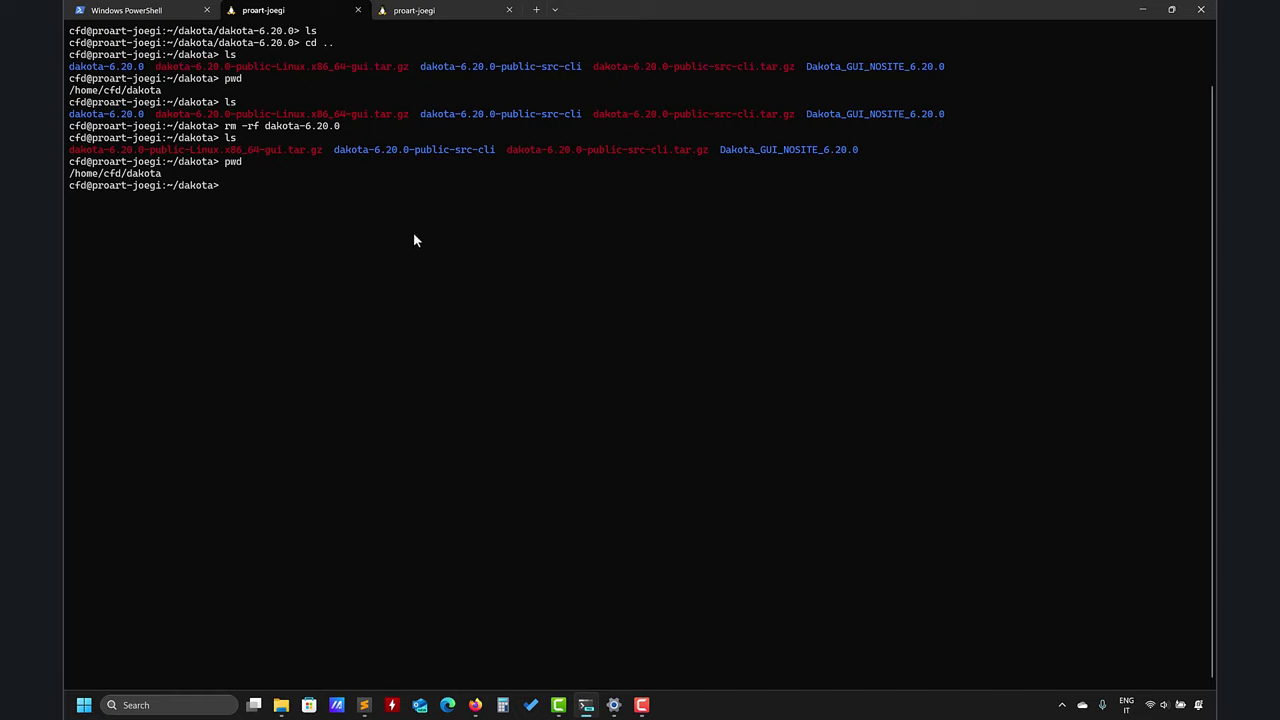
Create a fresh empty dakota-6.20.0 build folder and move into it
text(mkdir d)
key(Tab)
key(BackSpace)
key(BackSpace)
key(BackSpace)
key(BackSpace)
key(BackSpace)
key(BackSpace)
key(BackSpace)
key(BackSpace)
key(BackSpace)
key(BackSpace)
key(BackSpace)
key(BackSpace)
key(BackSpace)
key(BackSpace)
key(BackSpace)
key(BackSpace)
key(Return)
text(ls)
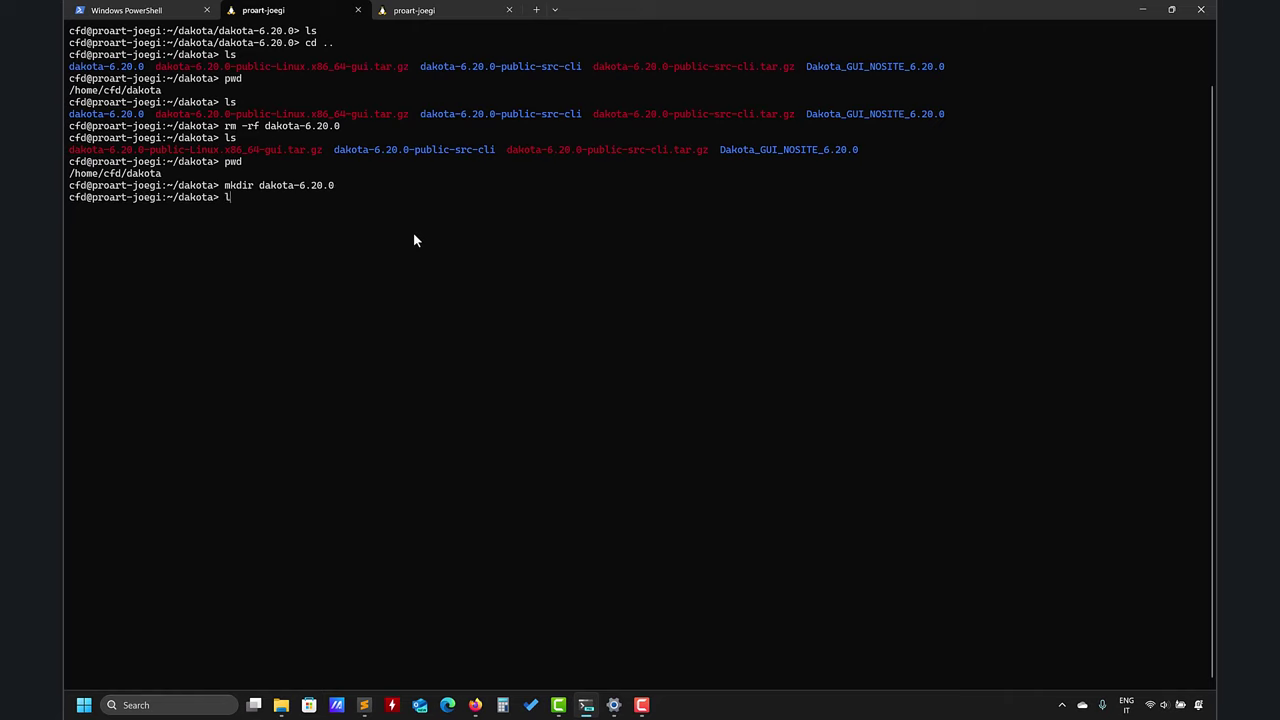
key(Return)
text(cd da)
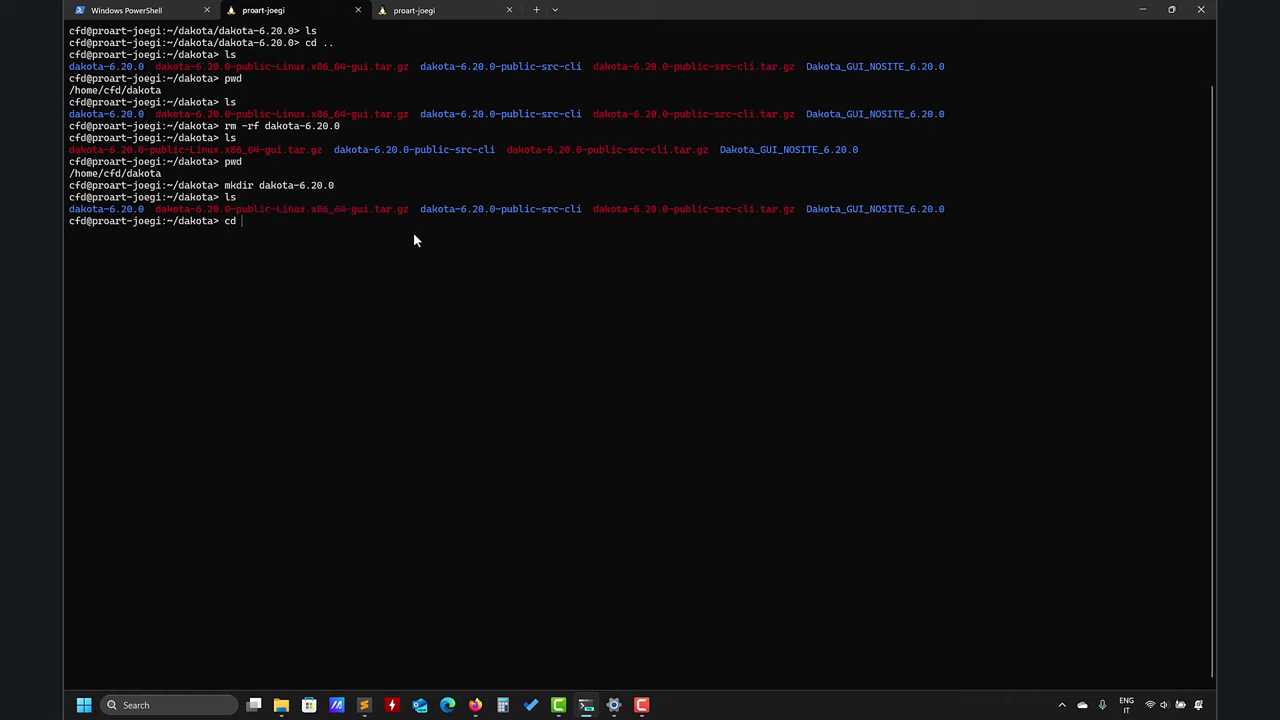
key(Tab)
key(Return)
text(ls)
key(Return)
Enter the command ccmake ../dakota-6.20.0-public-src-cli using Tab completion
text(ccmake )
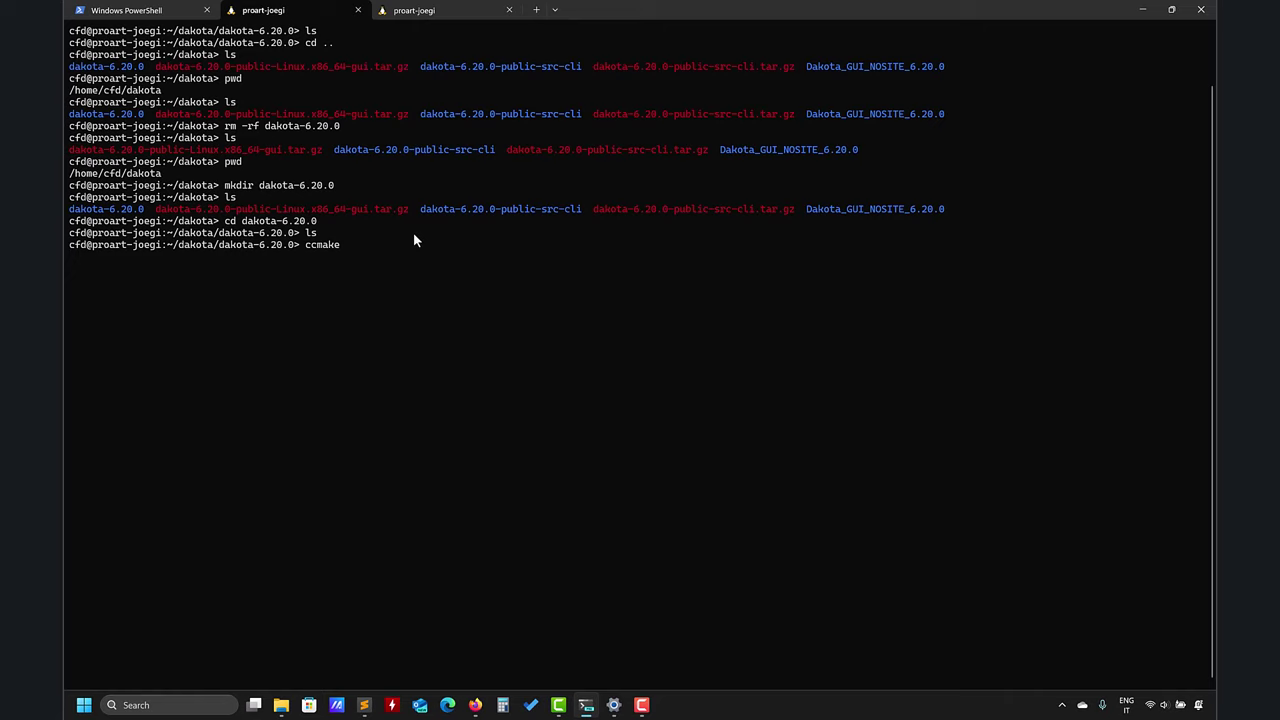
text(../da)
key(Tab)
text(-)
key(Tab)
text(s)
key(Tab)
Run ccmake's first configure on the Dakota source and find CMAKE_INSTALL_PREFIX in the cache list
key(Return)
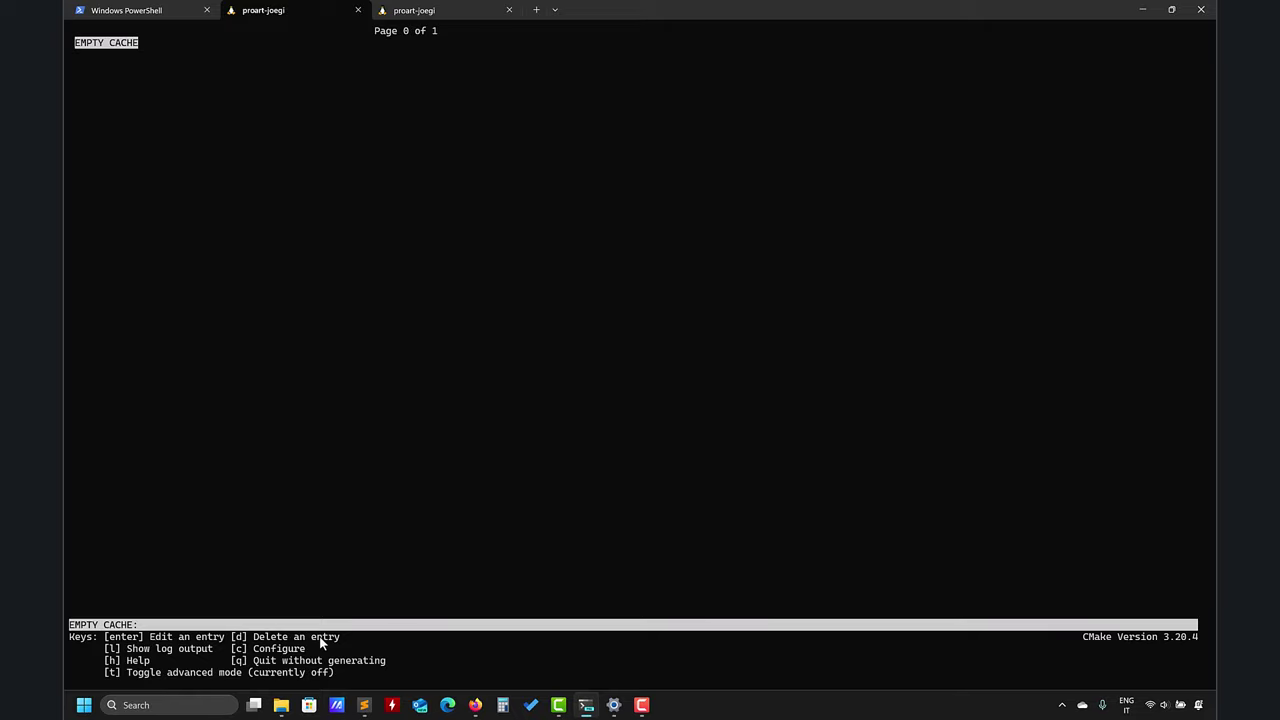
key(c)
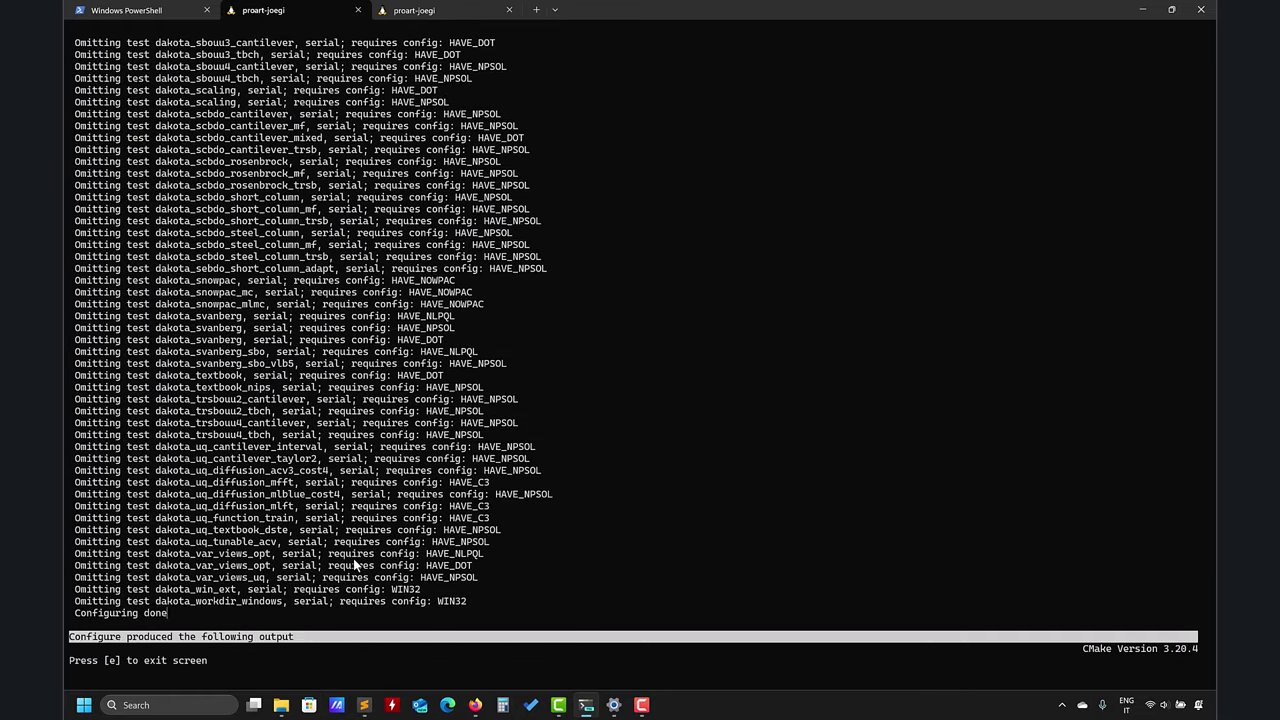
key(e)
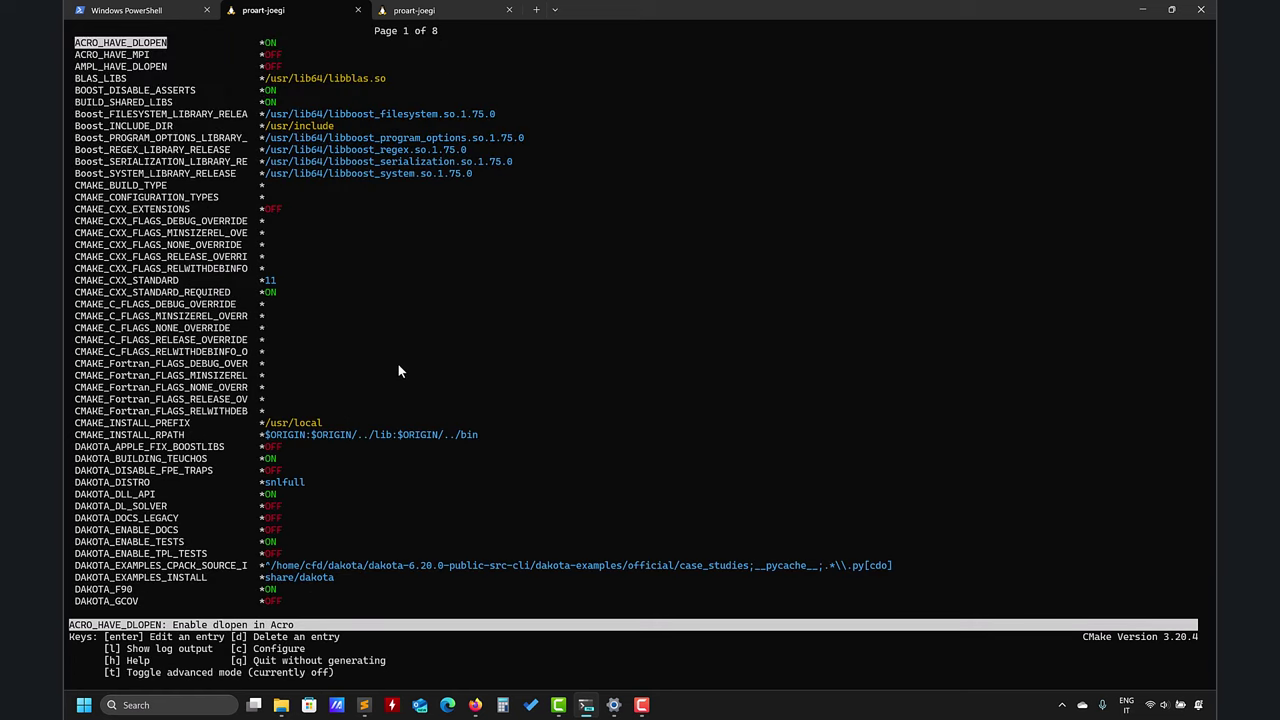
key(Down)
key(Down)
key(Down)
key(Down)
key(Down)
key(Down)
key(Down)
key(Down)
key(Down)
key(Down)
key(Down)
key(Down)
key(Down)
key(Down)
key(Down)
key(Down)
key(Down)
key(Down)
key(Down)
key(Down)
key(Down)
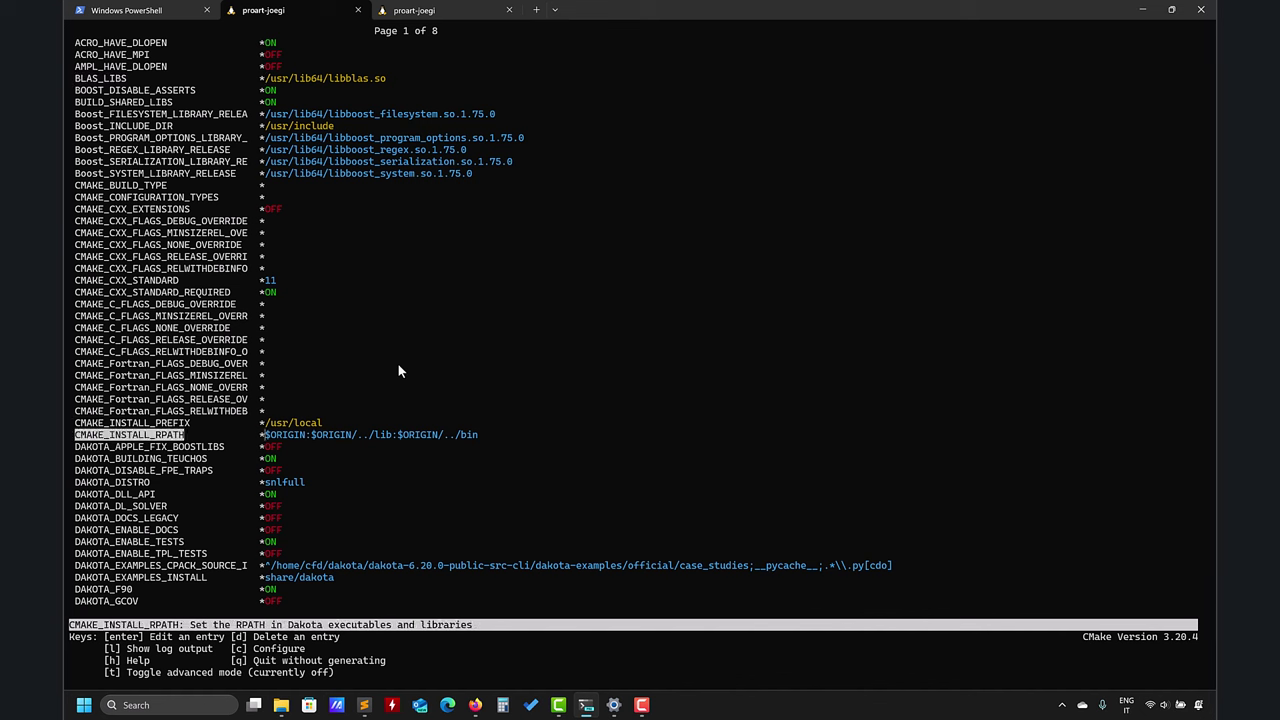
key(Up)
key(Up)
key(Up)
key(Up)
key(Up)
key(Up)
key(Up)
key(Up)
key(Up)
key(Up)
key(Up)
key(Up)
key(Up)
key(Up)
key(Up)
key(Up)
key(Up)
key(Up)
key(Up)
key(Up)
key(Up)
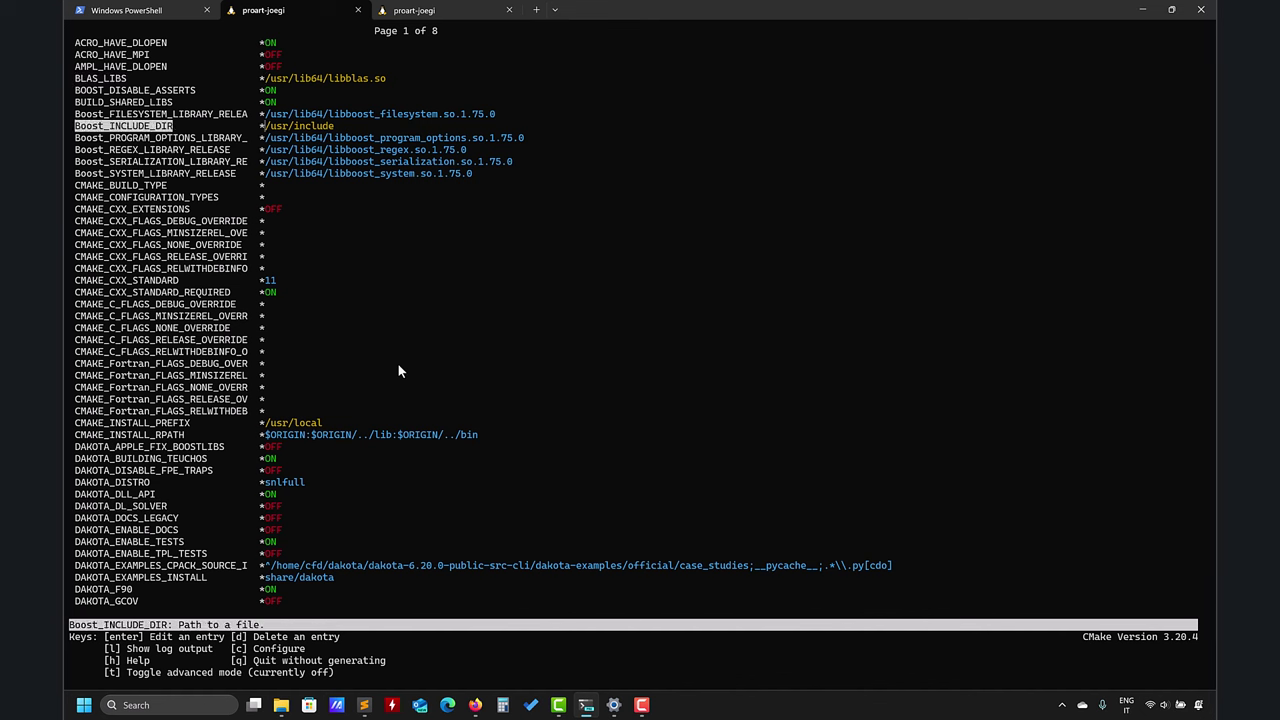
key(Down)
key(Down)
key(Down)
key(Down)
key(Down)
key(Down)
key(Down)
key(Down)
key(Down)
key(Down)
key(Down)
key(Down)
key(Down)
key(Down)
key(Down)
key(Down)
key(Down)
key(Down)
key(Down)
key(Down)
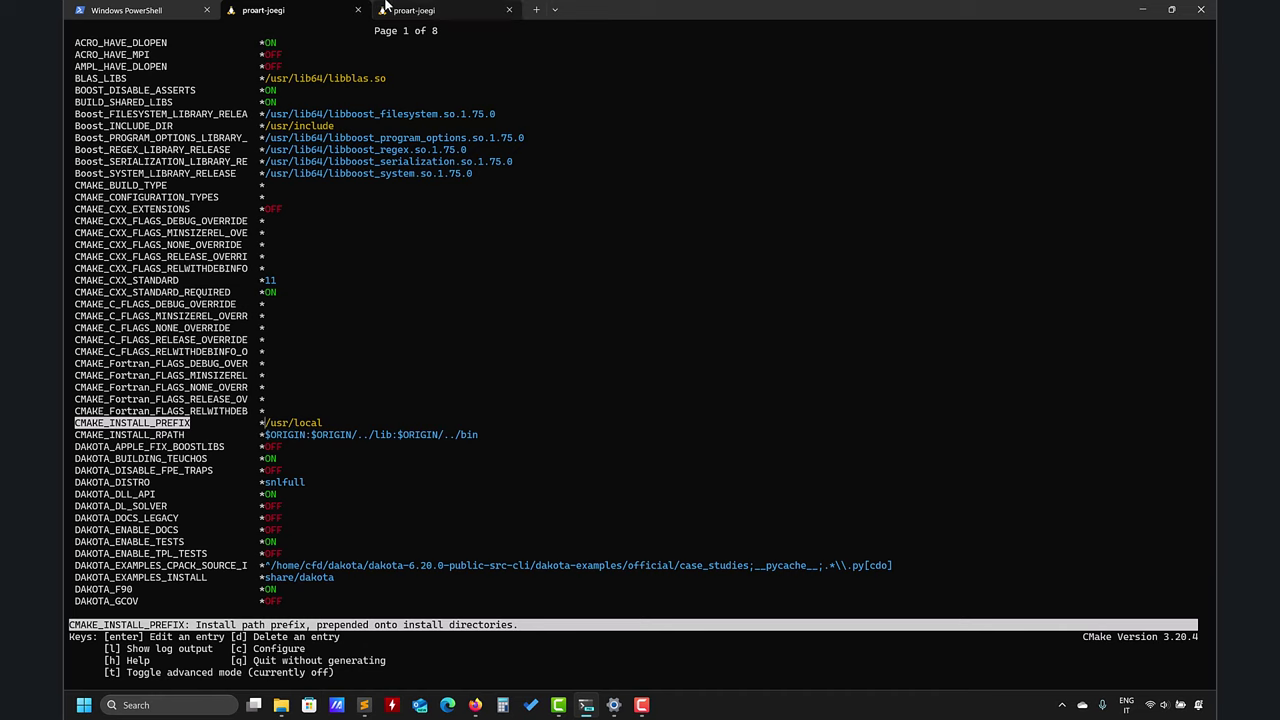
click(414, 10)
Change CMAKE_INSTALL_PREFIX from /usr/local to /home/cfd/dakota/dakota-6.20.0 and configure again
text(pwd)
key(Return)
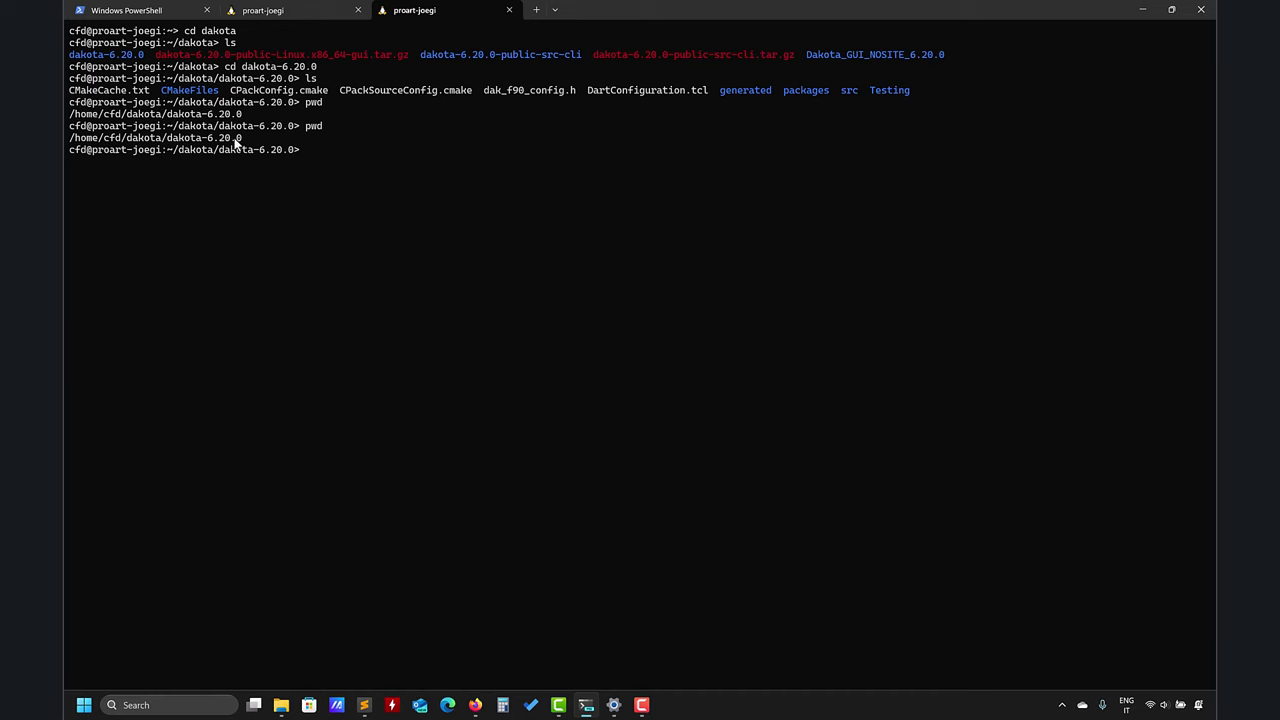
drag(246, 140, 71, 143)
key(ctrl+c)
right_click(100, 140)
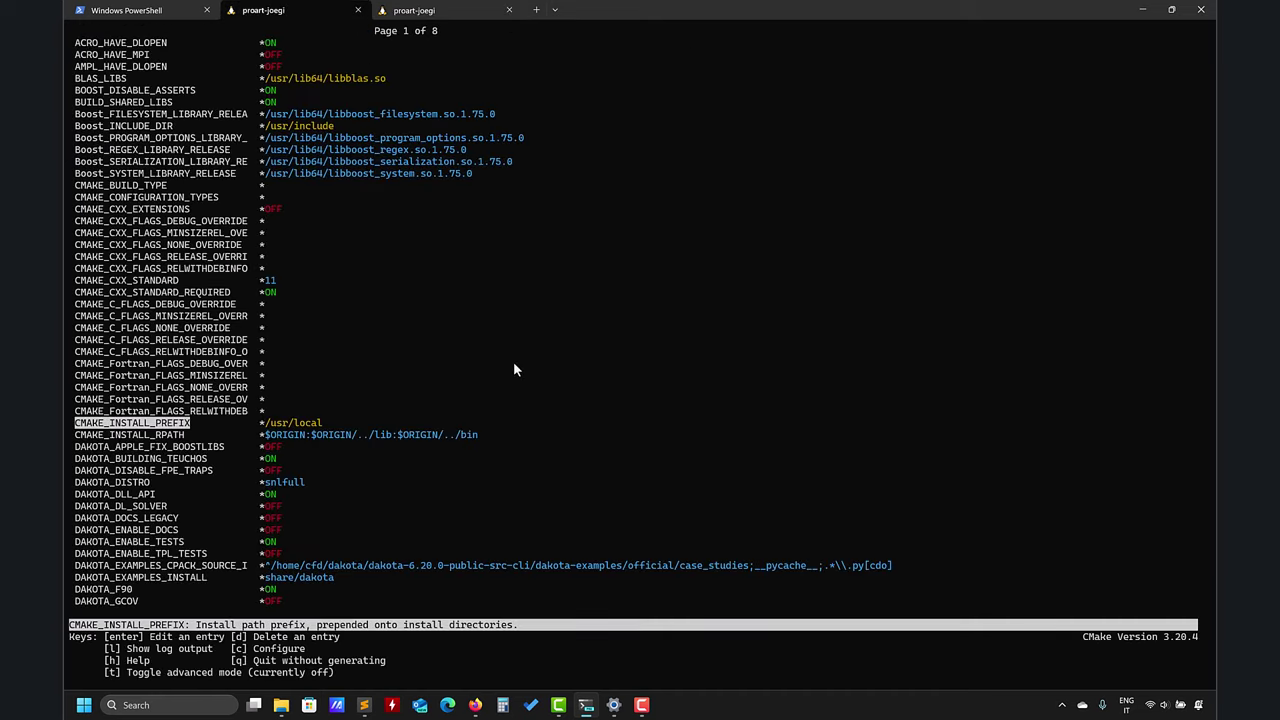
key(Return)
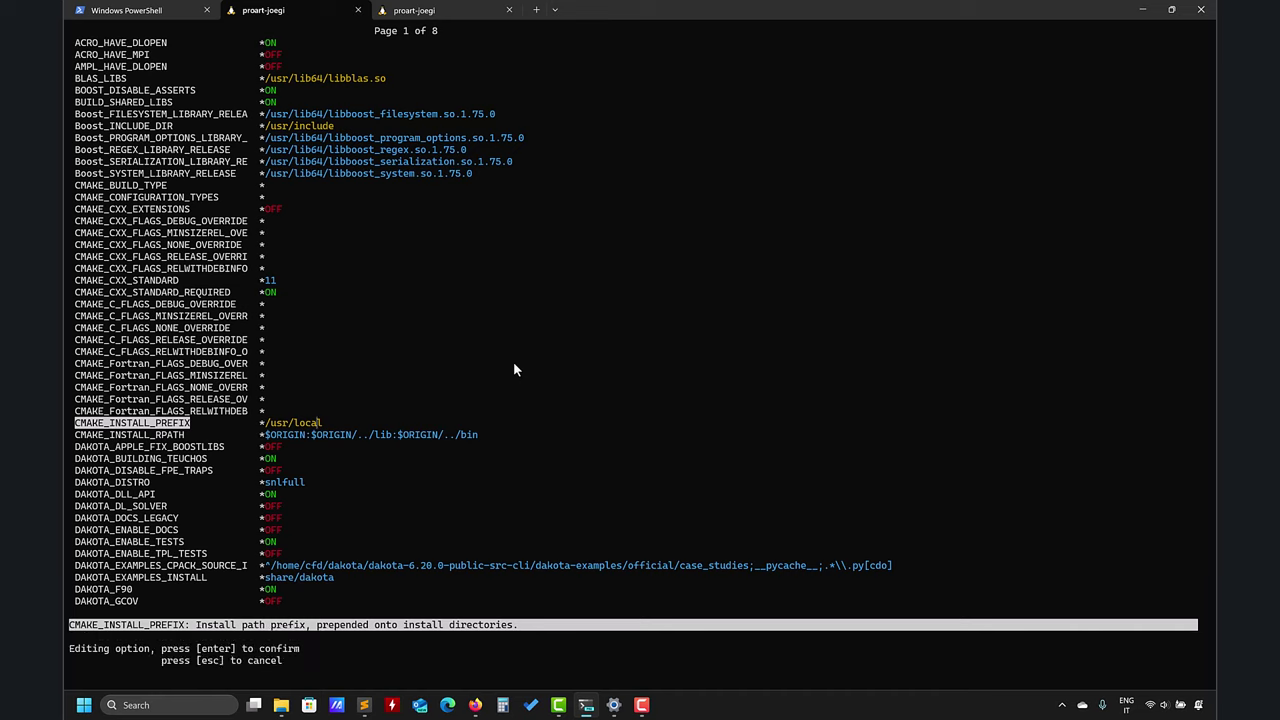
key(BackSpace)
key(BackSpace)
key(BackSpace)
key(BackSpace)
key(BackSpace)
key(BackSpace)
key(BackSpace)
key(BackSpace)
key(BackSpace)
key(BackSpace)
key(ctrl+v)
key(Return)
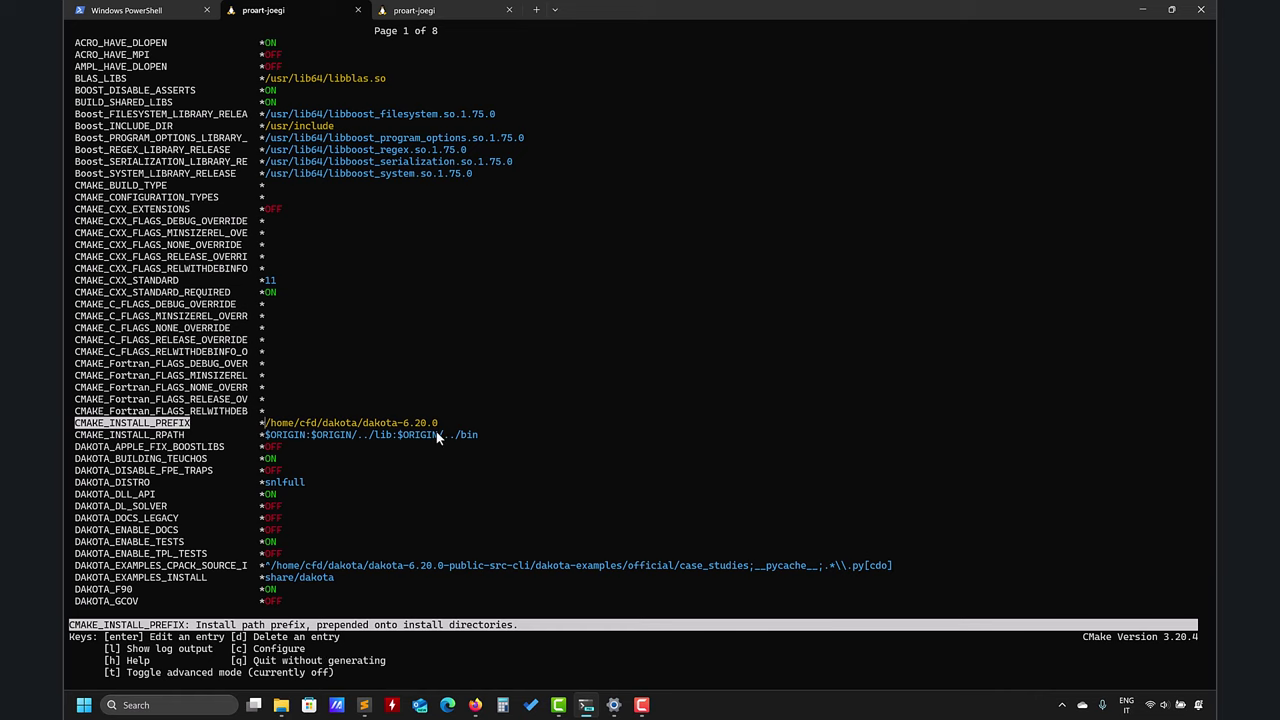
key(c)
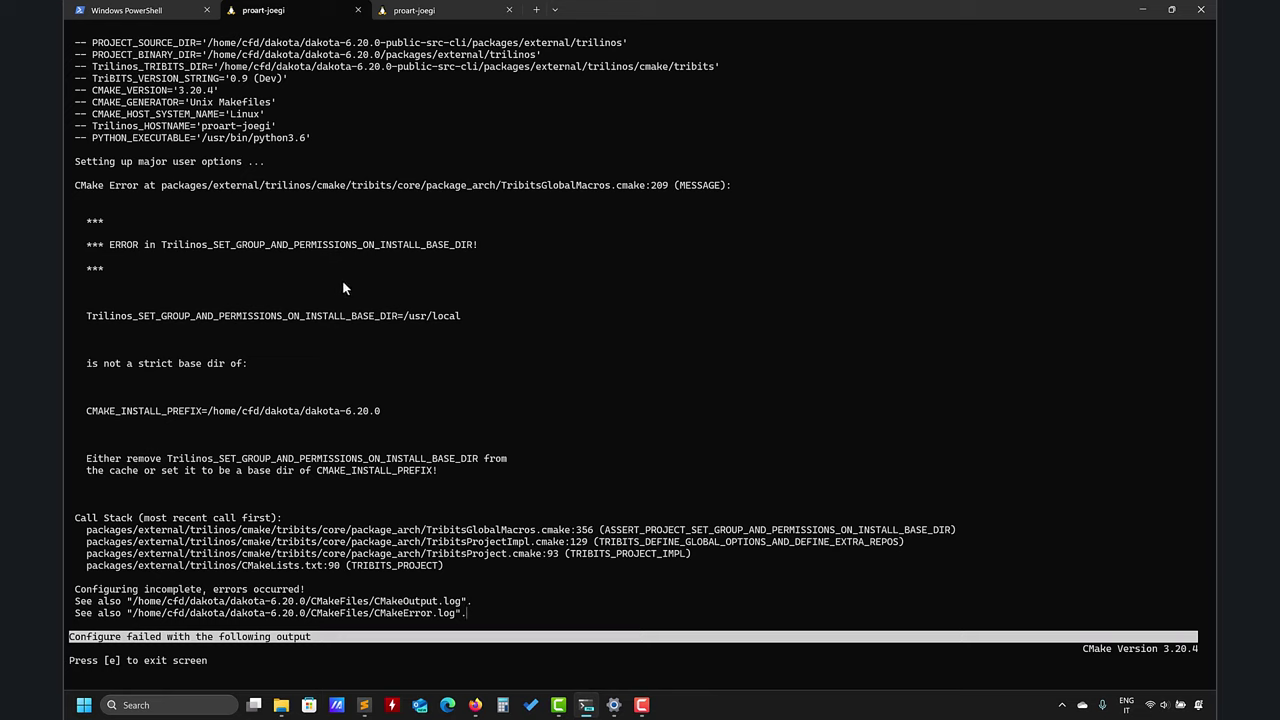
Leave the failed configure output, which reports the Trilinos install base directory error
key(e)
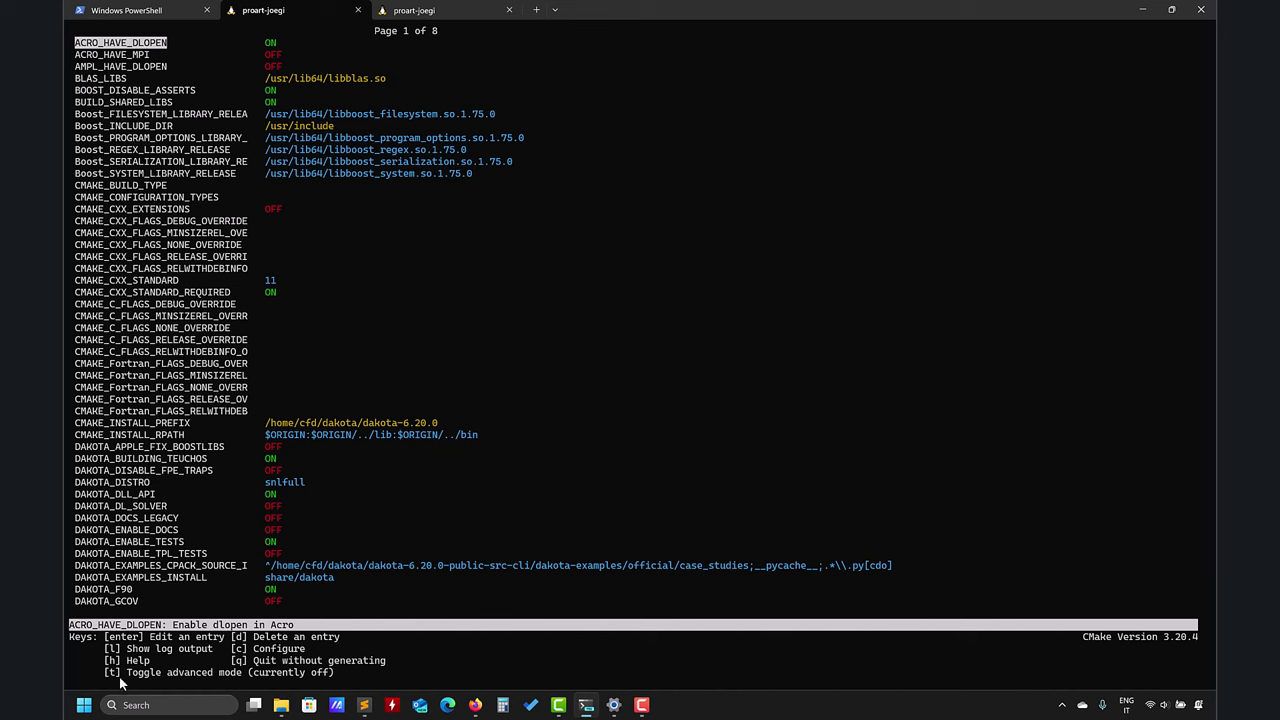
Turn on advanced mode and scroll to Trilinos_SET_GROUP_AND_PERMISSIONS_ON_INSTALL_BASE_DIR, still /usr/local
key(t)
key(Down)
key(Down)
key(Down)
key(Down)
key(Down)
key(Down)
key(Down)
key(Down)
key(Down)
key(Down)
key(Down)
key(Down)
key(Down)
key(Down)
key(Down)
key(Down)
key(Down)
key(Down)
key(Down)
key(Down)
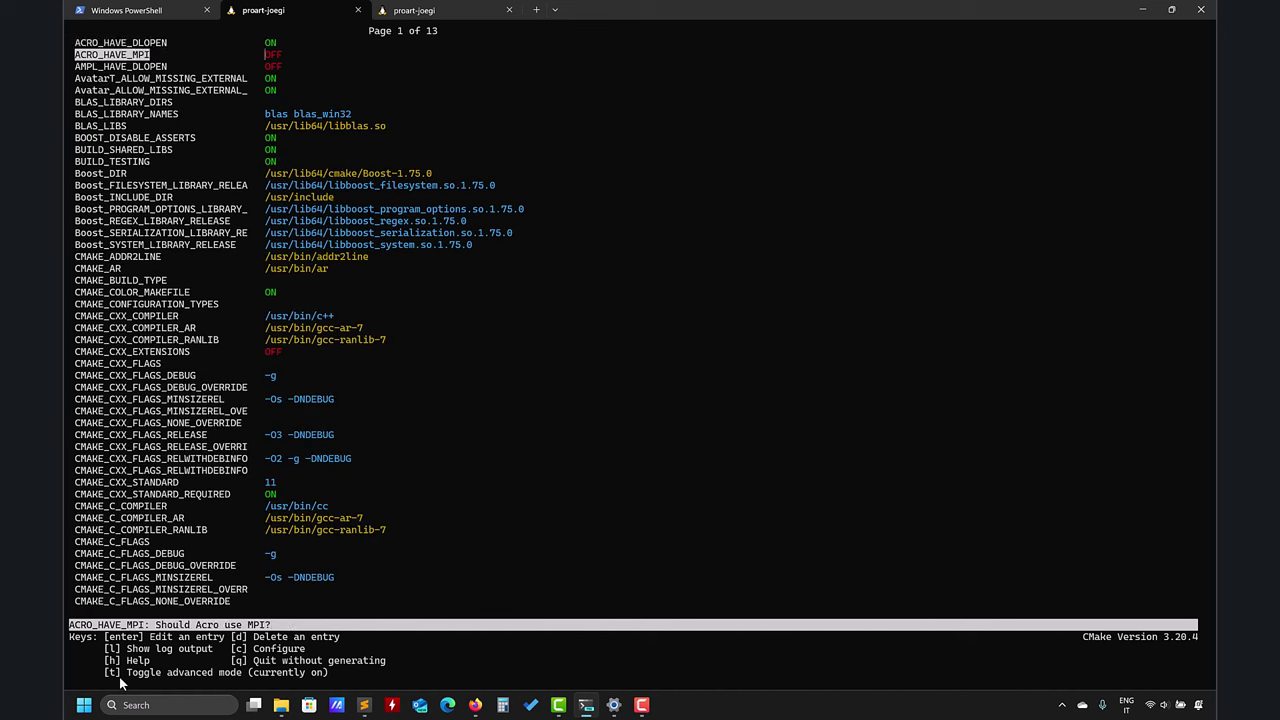
key(Down)
key(Down)
key(Down)
key(Down)
key(Down)
key(Down)
key(Down)
key(Down)
key(Down)
key(Down)
key(Down)
key(Down)
key(Down)
key(Down)
key(Down)
key(Down)
key(Down)
key(Down)
key(Down)
key(Down)
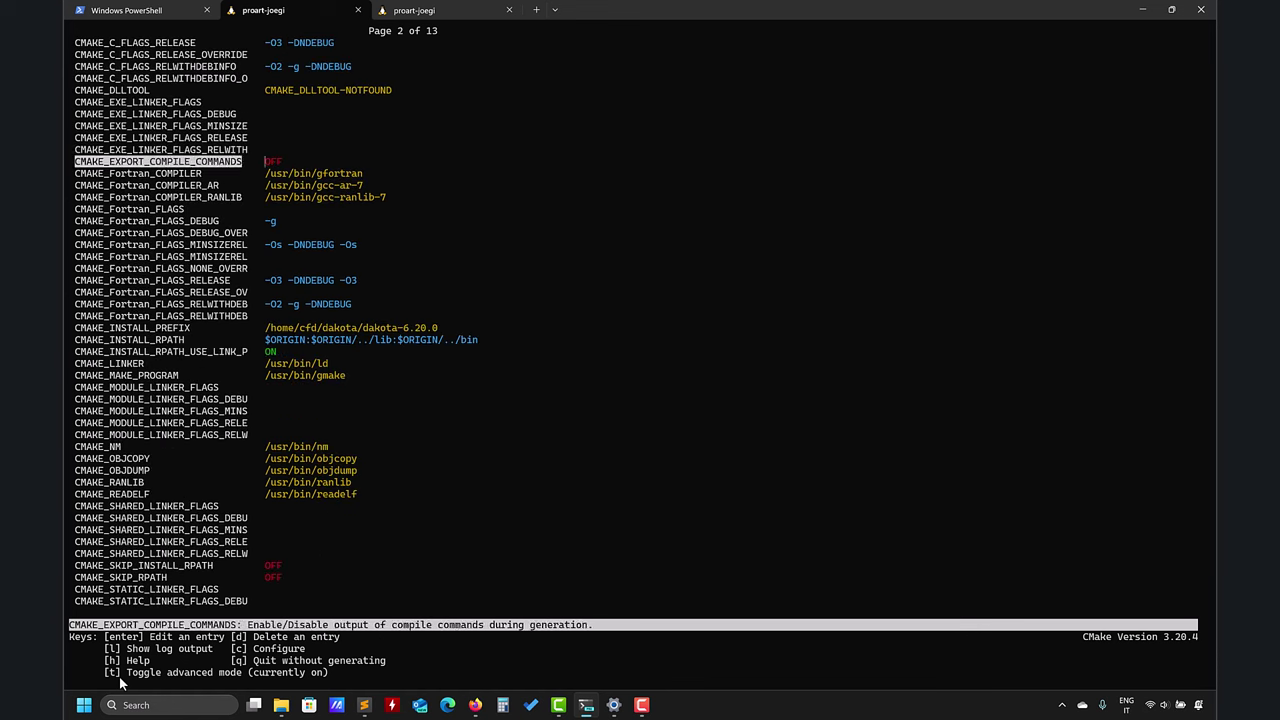
key(Down)
key(Down)
key(Down)
key(Down)
key(Down)
key(Down)
key(Down)
key(Down)
key(Down)
key(Down)
key(Down)
key(Down)
key(Down)
key(Down)
key(Down)
key(Down)
key(Down)
key(Down)
key(Down)
key(Down)
key(Down)
key(Down)
key(Down)
key(Down)
key(Down)
key(Down)
key(Down)
key(Down)
key(Down)
key(Down)
key(Down)
key(Down)
key(Down)
key(Down)
key(Down)
key(Down)
key(Down)
key(Down)
key(Down)
key(Down)
key(Down)
key(Down)
key(Down)
key(Down)
key(Down)
key(Down)
key(Down)
key(Down)
key(Down)
key(Down)
key(Down)
key(Down)
key(Down)
key(Down)
key(Down)
key(Down)
key(Down)
key(Down)
key(Down)
key(Down)
key(Down)
key(Down)
key(Down)
key(Down)
key(Down)
key(Down)
key(Down)
key(Down)
key(Down)
key(Down)
key(Down)
key(Down)
key(Down)
key(Down)
key(Down)
key(Down)
key(Down)
key(Down)
key(Down)
key(Down)
key(Down)
key(Down)
key(Down)
key(Down)
key(Down)
key(Down)
key(Down)
key(Down)
key(Down)
key(Down)
key(Down)
key(Down)
key(Down)
key(Down)
key(Down)
key(Down)
key(Down)
key(Down)
key(Down)
key(Down)
key(Down)
key(Down)
key(Down)
key(Down)
key(Down)
key(Down)
key(Down)
key(Down)
key(Down)
key(Down)
key(Down)
key(Down)
key(Down)
key(Down)
key(Down)
key(Down)
key(Down)
key(Down)
key(Down)
key(Down)
key(Down)
key(Down)
key(Down)
key(Down)
key(Down)
key(Down)
key(Down)
key(Down)
key(Down)
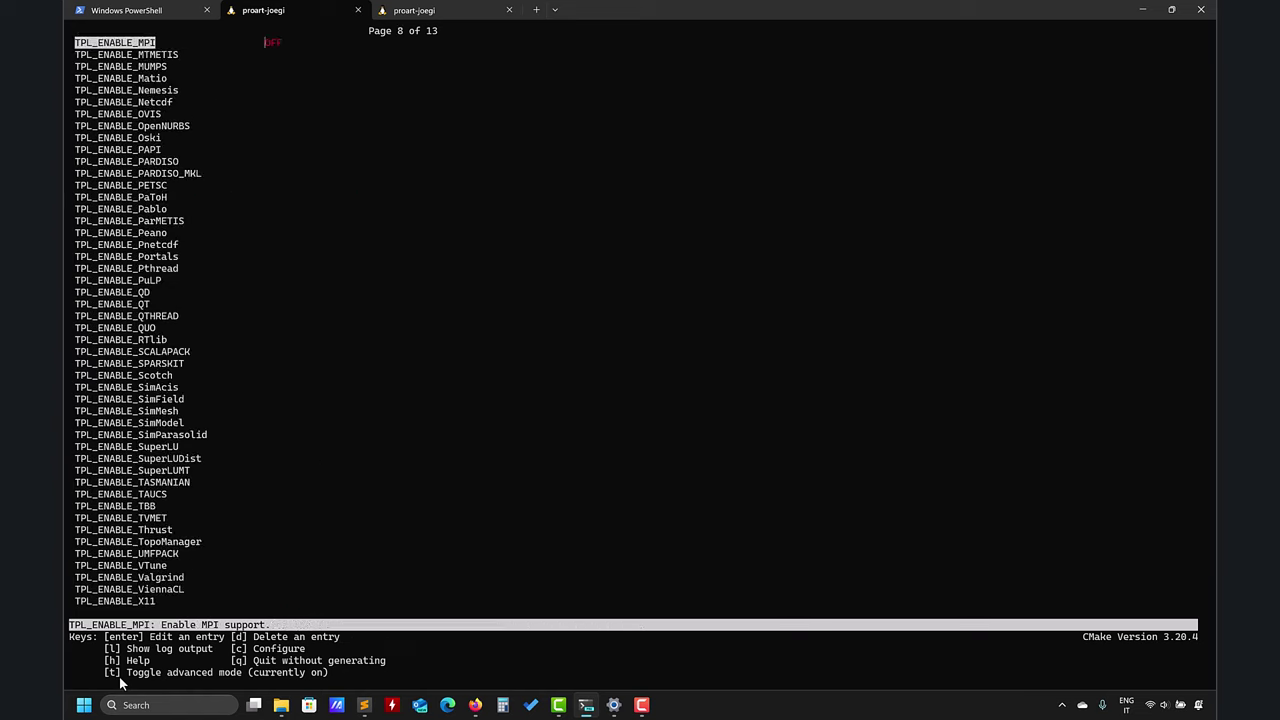
key(Down)
key(Down)
key(Down)
key(Down)
key(Down)
key(Down)
key(Down)
key(Down)
key(Down)
key(Down)
key(Down)
key(Down)
key(Down)
key(Down)
key(Down)
key(Down)
key(Down)
key(Down)
key(Down)
key(Down)
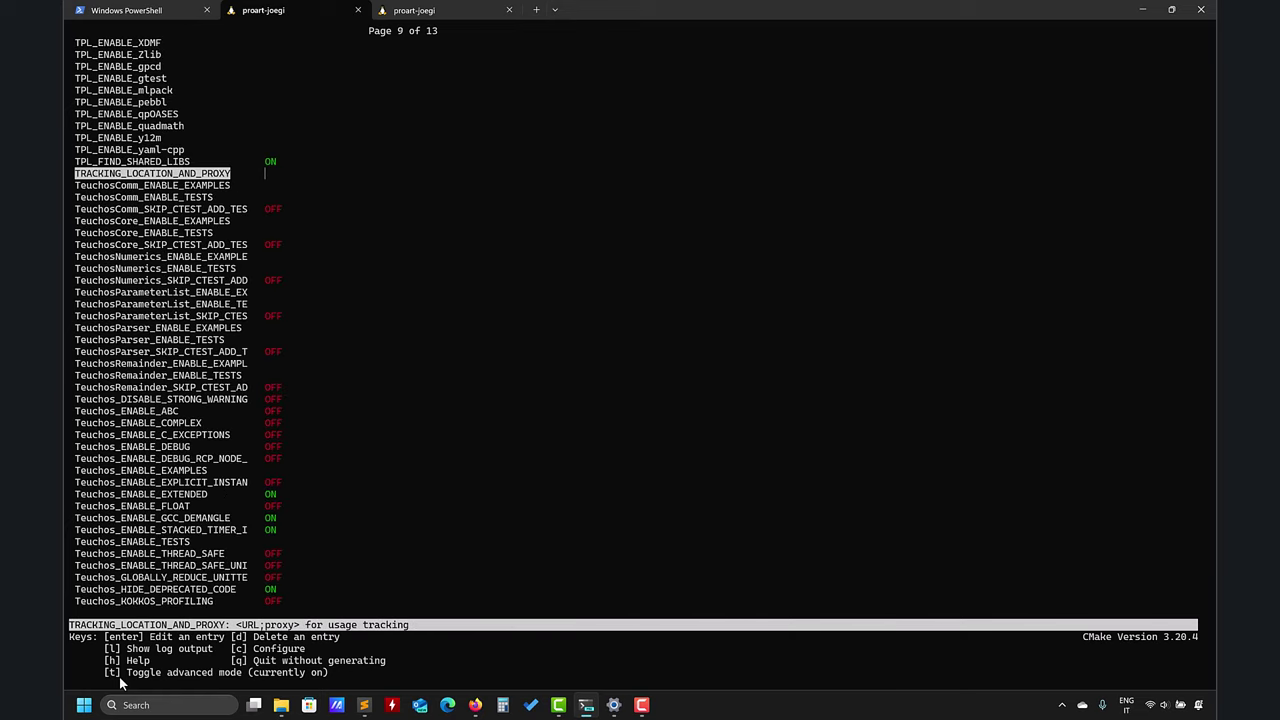
key(Down)
key(Down)
key(Down)
key(Down)
key(Down)
key(Down)
key(Down)
key(Down)
key(Down)
key(Down)
key(Down)
key(Down)
key(Down)
key(Down)
key(Down)
key(Down)
key(Down)
key(Down)
key(Down)
key(Down)
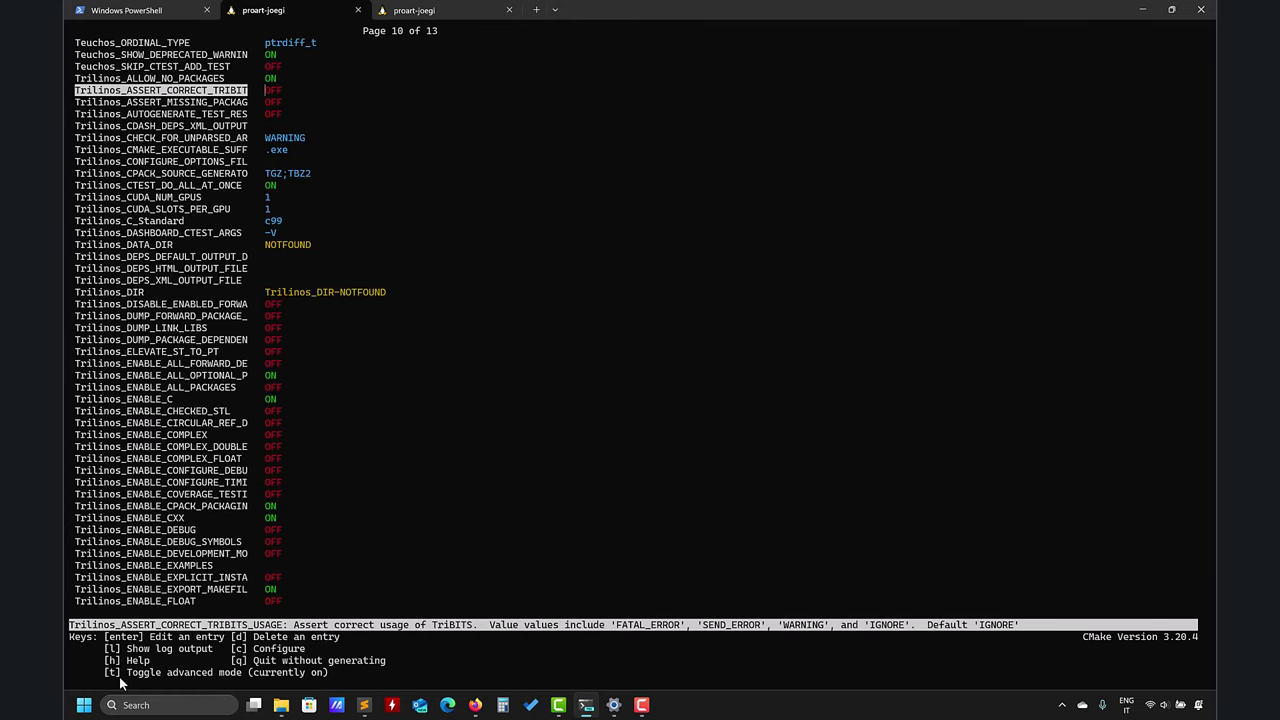
key(Down)
key(Down)
key(Down)
key(Down)
key(Down)
key(Down)
key(Down)
key(Down)
key(Down)
key(Down)
key(Down)
key(Down)
key(Down)
key(Down)
key(Down)
key(Down)
key(Down)
key(Down)
key(Down)
key(Down)
key(Down)
key(Down)
key(Down)
key(Down)
key(Down)
key(Down)
key(Down)
key(Down)
key(Down)
key(Down)
key(Down)
key(Down)
key(Down)
key(Down)
key(Down)
key(Down)
key(Down)
key(Down)
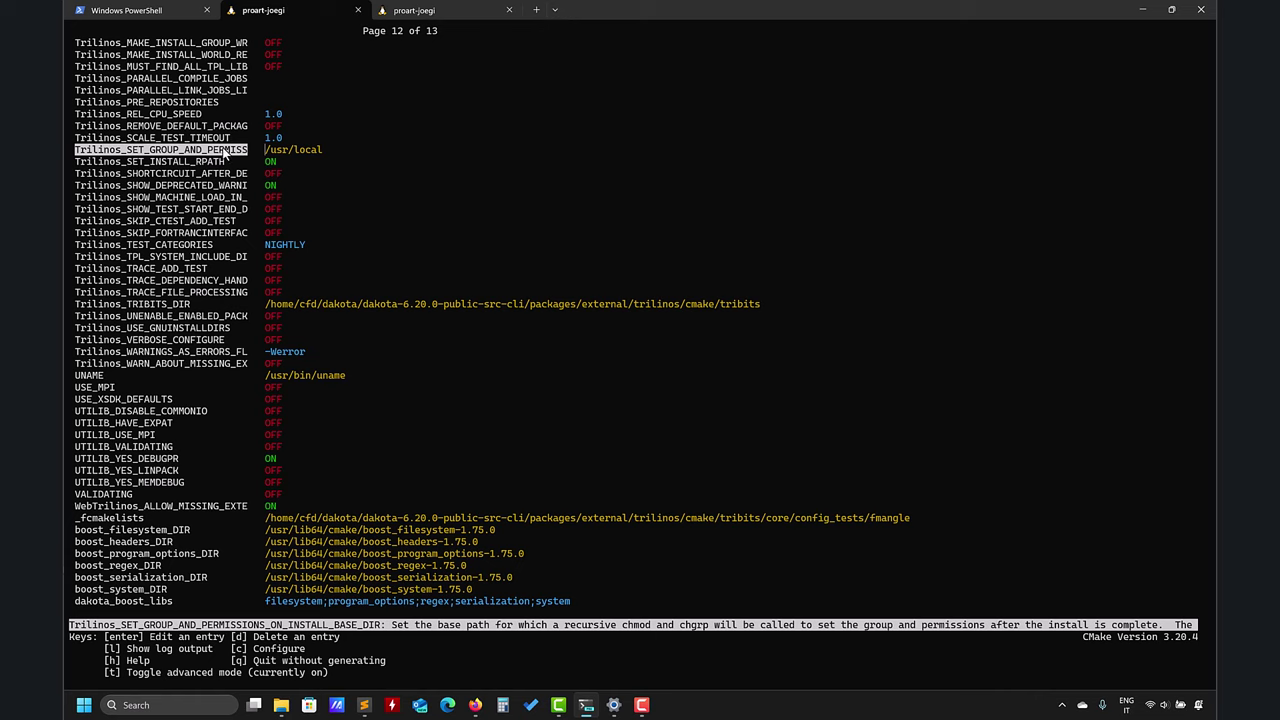
Paste /home/cfd/dakota/dakota-6.20.0 as the Trilinos base directory and reconfigure until 'Configuring done'
key(Return)
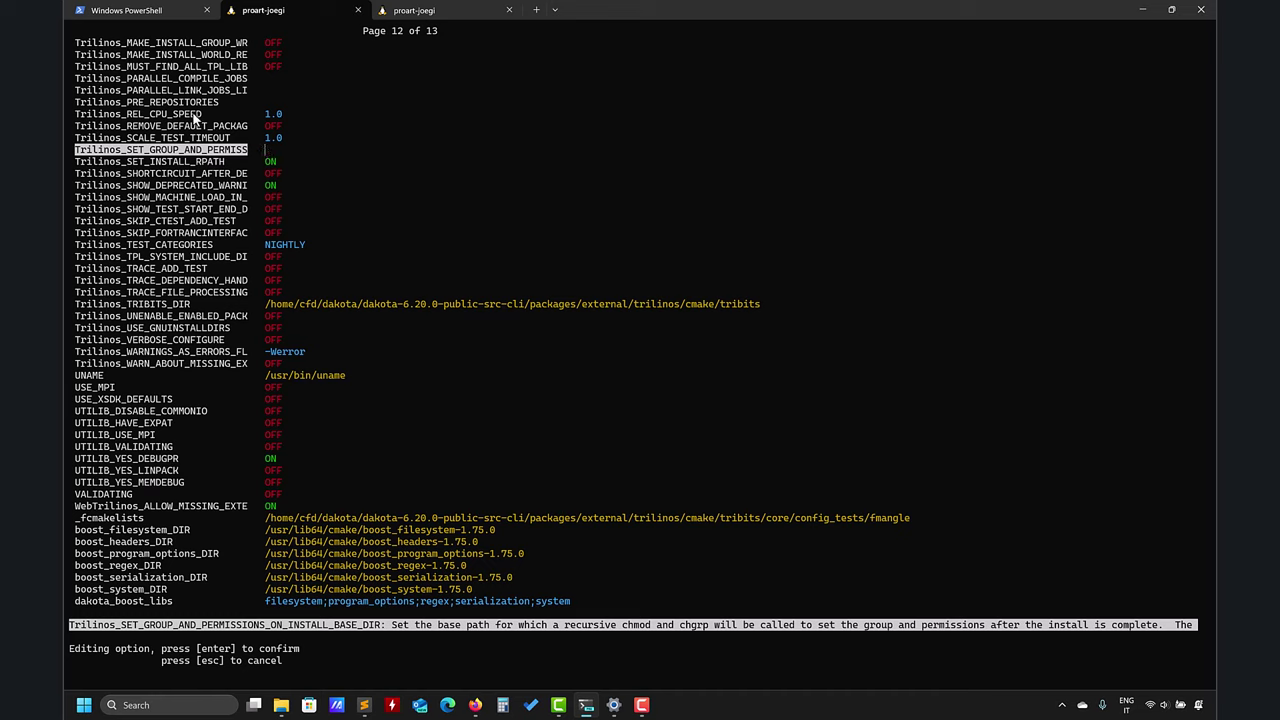
text(/home/cfd/dakota/dakota-6.20.0)
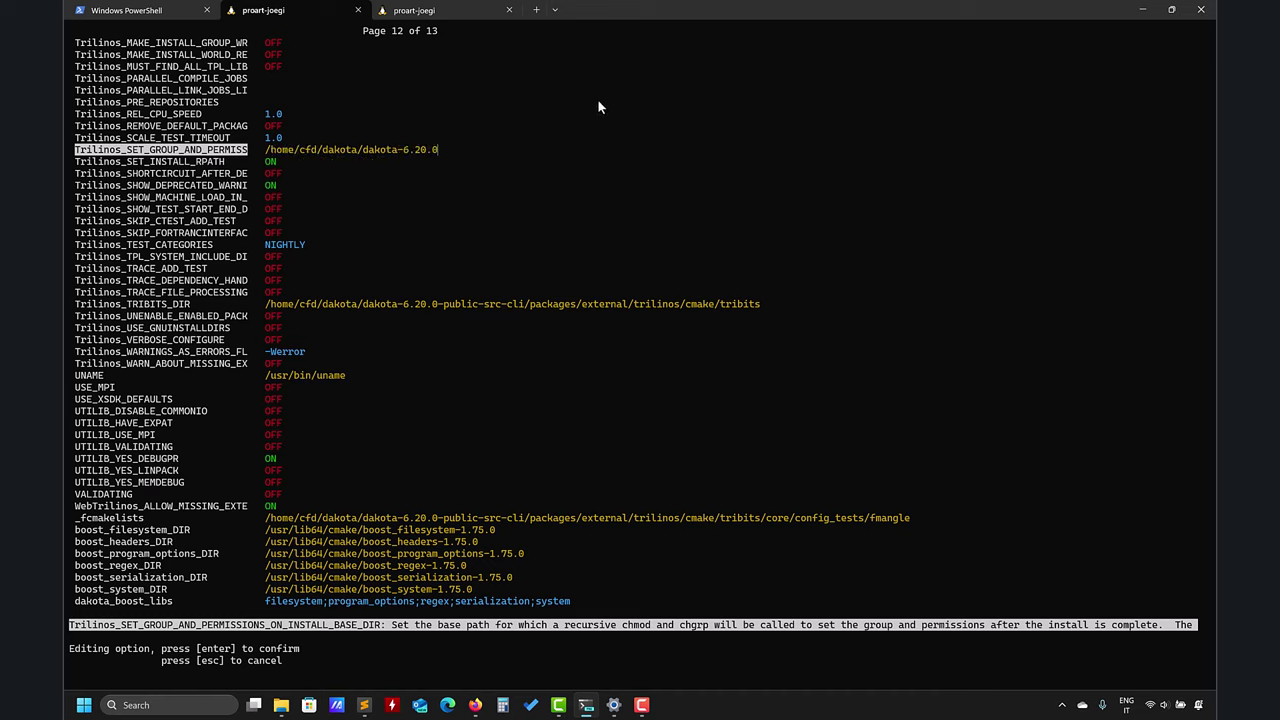
key(Return)
key(Down)
key(Down)
key(Down)
key(Down)
key(Down)
key(Down)
key(Down)
key(Down)
key(Down)
key(Down)
key(Down)
key(Down)
key(Down)
key(Down)
key(Down)
key(Down)
key(Down)
key(Down)
key(Down)
key(Down)
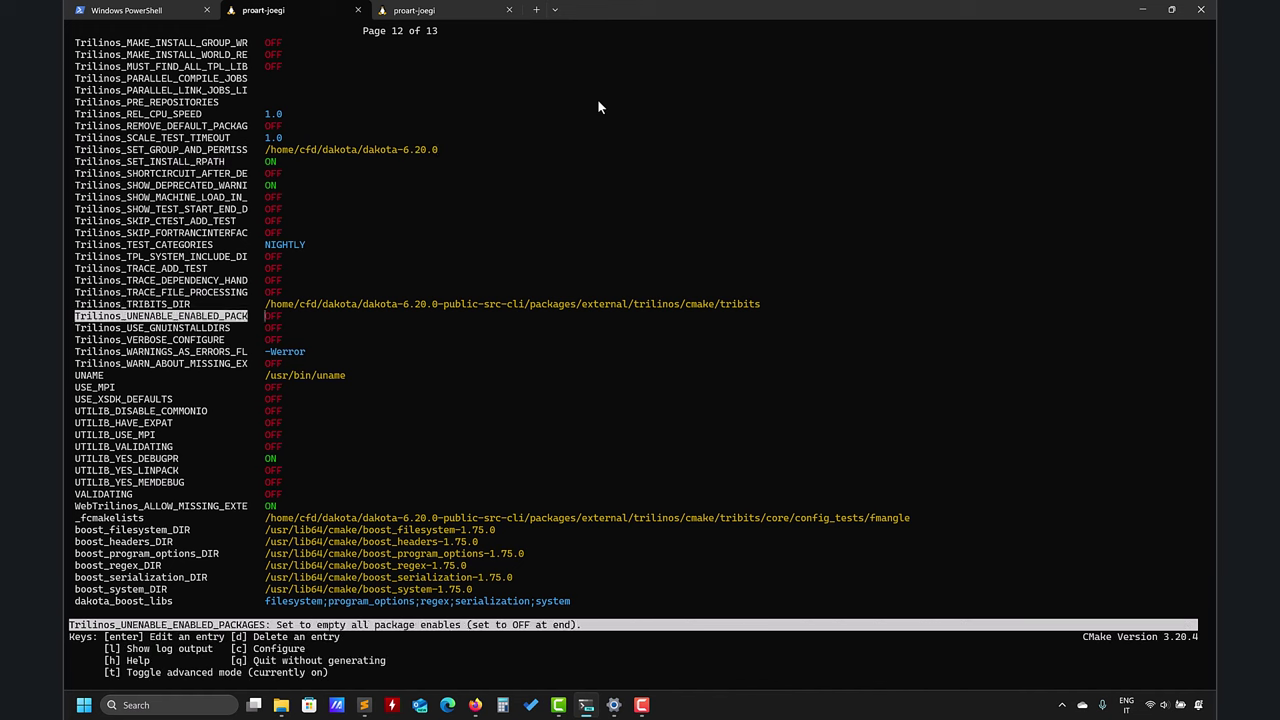
key(Up)
key(Up)
key(Up)
key(Up)
key(Up)
key(Up)
key(Up)
key(Up)
key(Up)
key(Up)
key(Up)
key(Up)
key(Up)
key(Up)
key(Up)
key(Up)
key(Up)
key(Up)
key(Up)
key(Up)
key(Up)
key(Up)
key(Up)
key(Up)
key(Up)
key(Up)
key(Up)
key(Up)
key(Up)
key(Up)
key(Up)
key(Up)
key(Up)
key(Up)
key(Up)
key(Up)
key(Up)
key(Up)
key(Up)
key(Up)
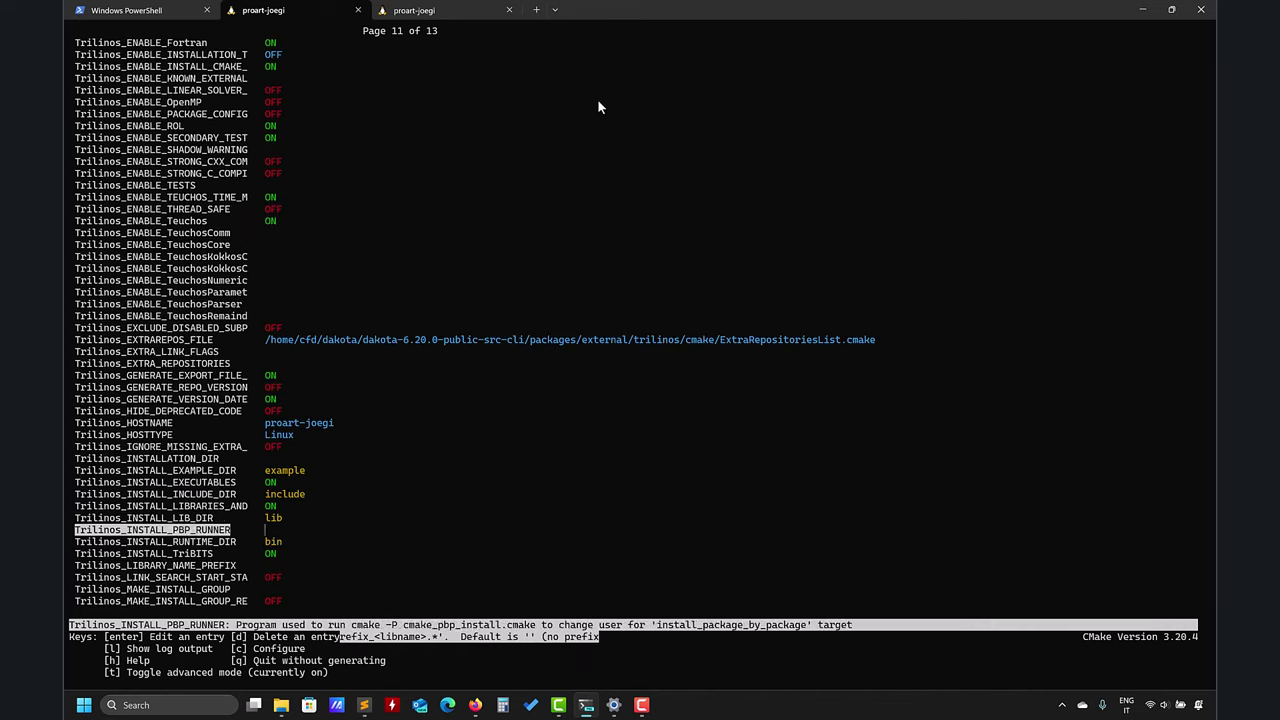
key(Up)
key(Up)
key(Up)
key(Up)
key(Up)
key(Up)
key(Up)
key(Up)
key(Up)
key(Up)
key(Up)
key(Up)
key(Up)
key(Up)
key(Up)
key(Up)
key(Up)
key(Up)
key(Up)
key(Up)
key(Up)
key(Up)
key(Up)
key(Up)
key(Up)
key(Up)
key(Up)
key(Up)
key(Up)
key(Up)
key(Up)
key(Up)
key(Up)
key(Up)
key(Up)
key(Up)
key(Up)
key(Up)
key(Up)
key(Up)
key(Up)
key(Up)
key(Up)
key(Up)
key(Up)
key(Up)
key(Up)
key(Up)
key(Up)
key(Up)
key(Up)
key(Up)
key(Up)
key(Up)
key(Up)
key(Up)
key(Up)
key(Up)
key(Up)
key(Up)
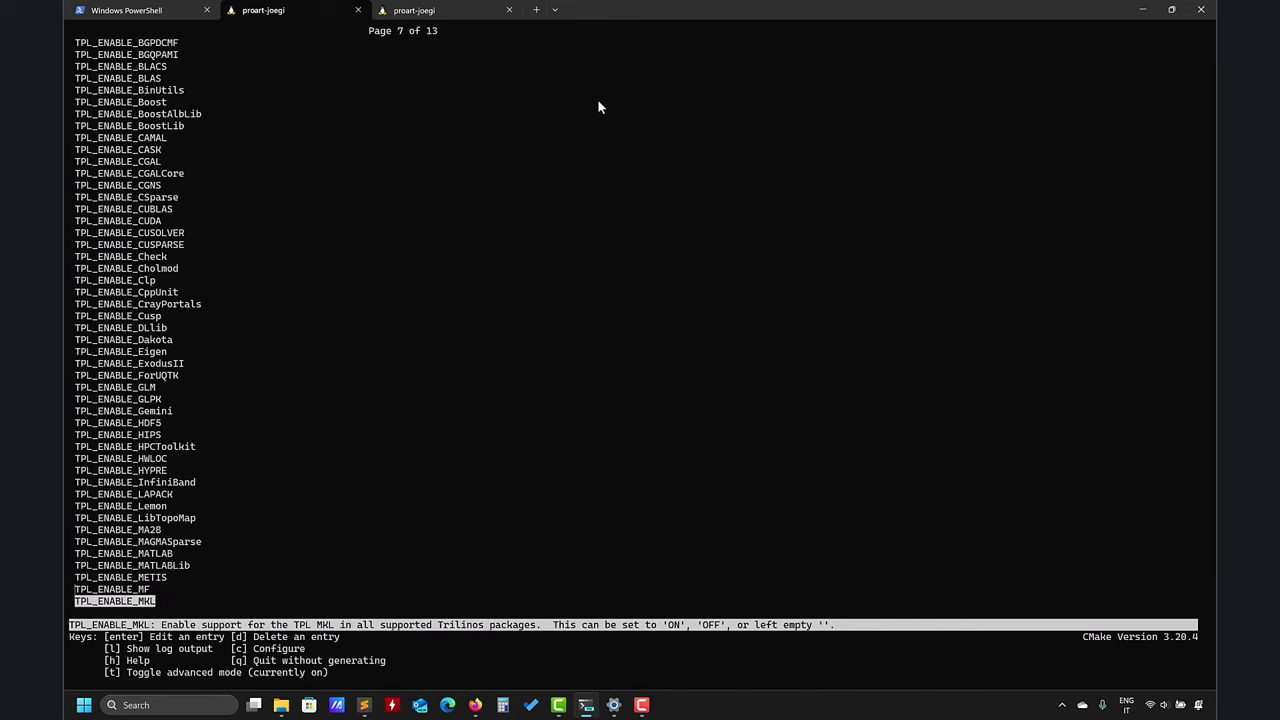
key(Up)
key(Up)
key(Up)
key(Up)
key(Up)
key(Up)
key(Up)
key(Up)
key(Up)
key(Up)
key(Up)
key(Up)
key(Up)
key(Up)
key(Up)
key(Up)
key(Up)
key(Up)
key(Up)
key(Up)
key(Up)
key(Up)
key(Up)
key(Up)
key(Up)
key(Up)
key(Up)
key(Up)
key(Up)
key(Up)
key(Up)
key(Up)
key(Up)
key(Up)
key(Up)
key(Up)
key(Up)
key(Up)
key(Up)
key(Up)
key(Up)
key(Up)
key(Up)
key(Up)
key(Up)
key(Up)
key(Up)
key(Up)
key(Up)
key(Up)
key(Up)
key(Up)
key(Up)
key(Up)
key(Up)
key(Up)
key(Up)
key(Up)
key(Up)
key(Up)
key(Up)
key(Up)
key(Up)
key(Up)
key(Up)
key(Up)
key(Up)
key(Up)
key(Up)
key(Up)
key(Up)
key(Up)
key(Up)
key(Up)
key(Up)
key(Up)
key(Up)
key(Up)
key(Up)
key(Up)
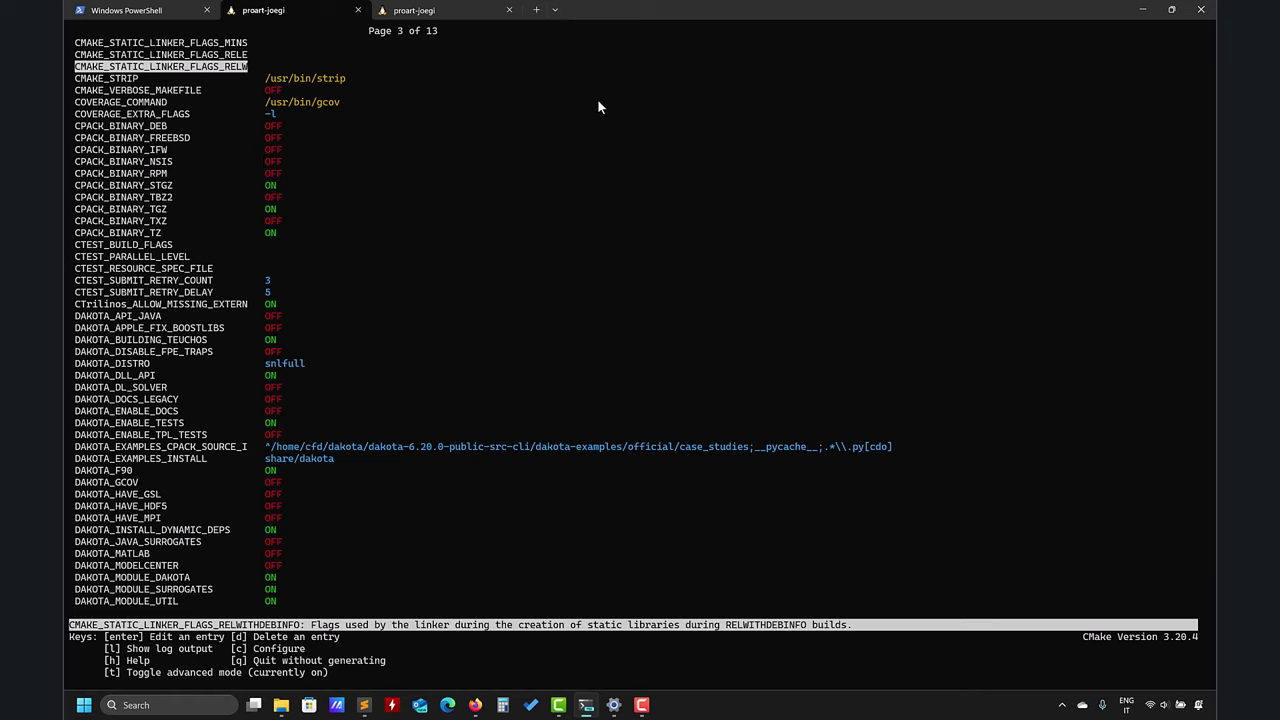
key(c)
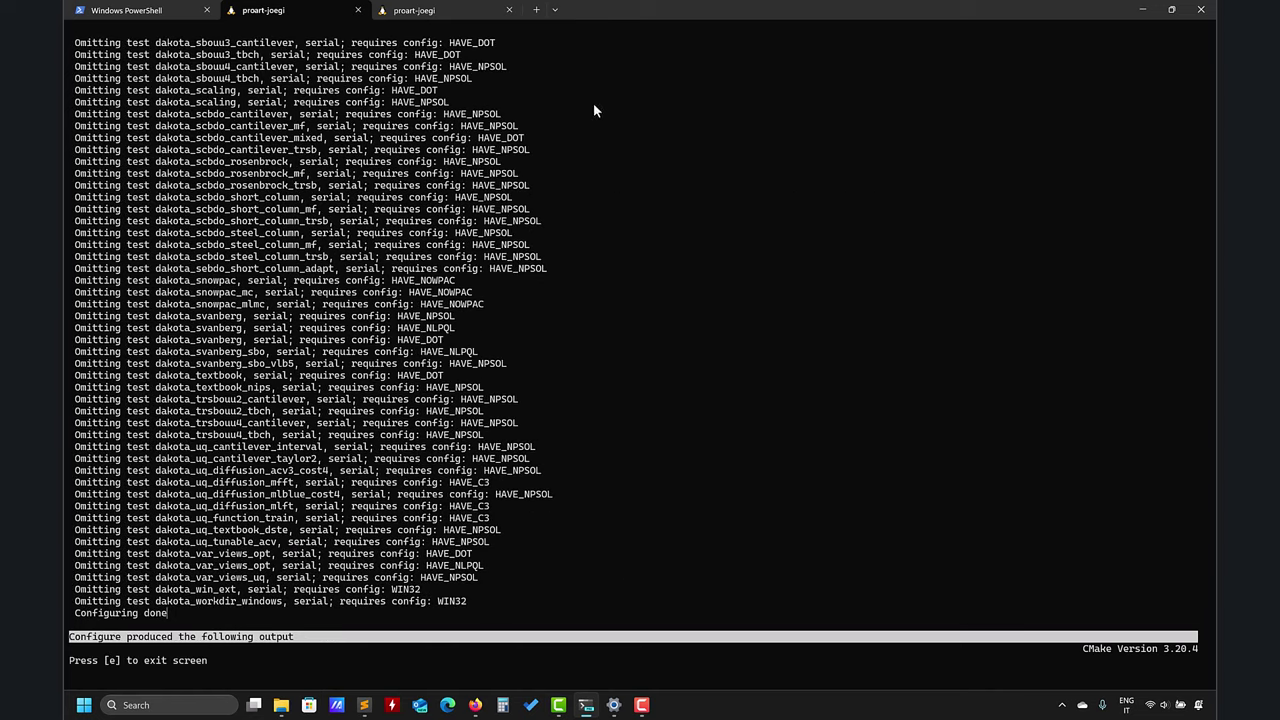
Exit ccmake after the successful configure and enter make -j 8 at the shell prompt
key(e)
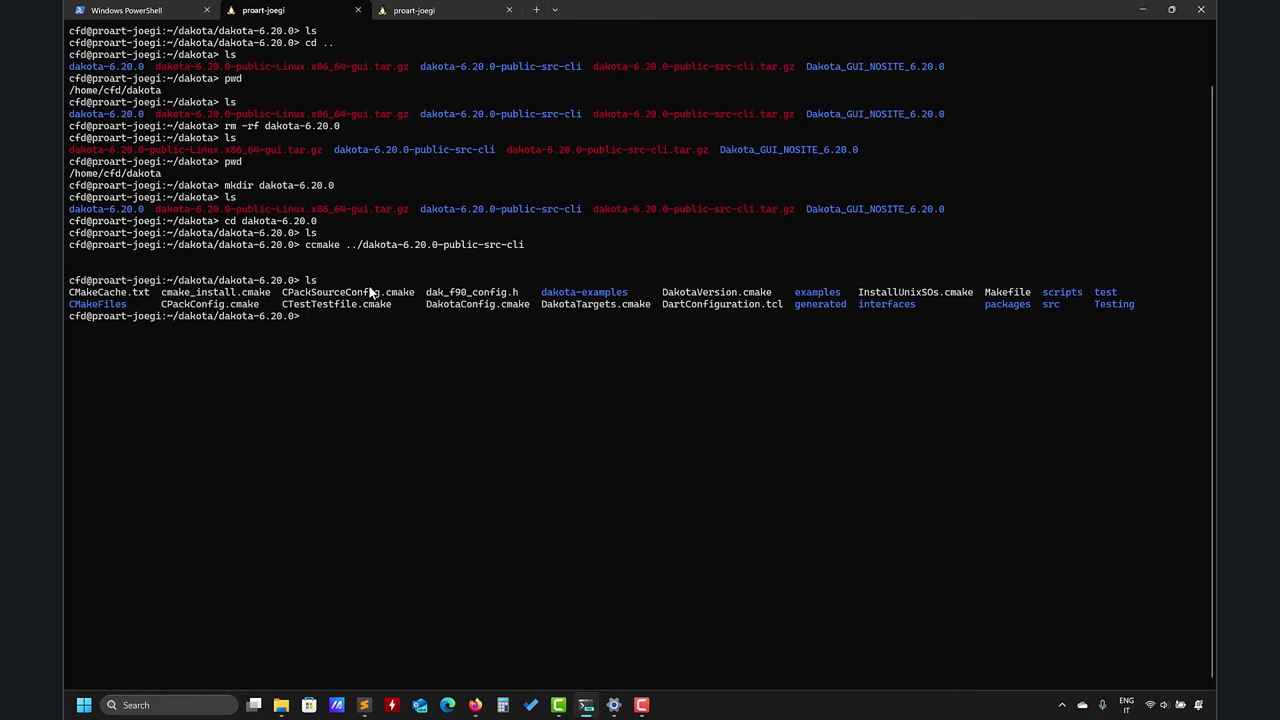
text(mkae)
key(BackSpace)
key(BackSpace)
text(ake -j 8)
Run the make -j 8 build and let it compile through to 100%, ending at dakota_rol_integration
key(Return)
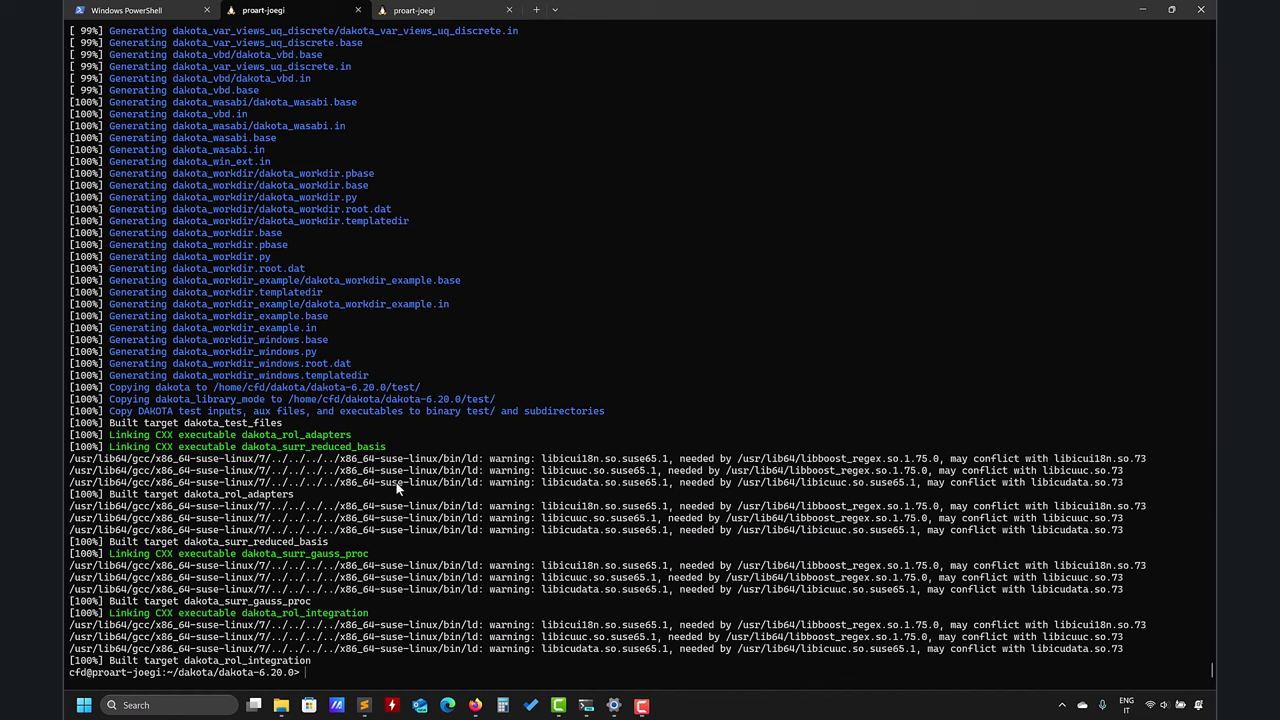
Run make install and list the folder before and after to see bin, lib, include and share
text(ls)
key(Return)
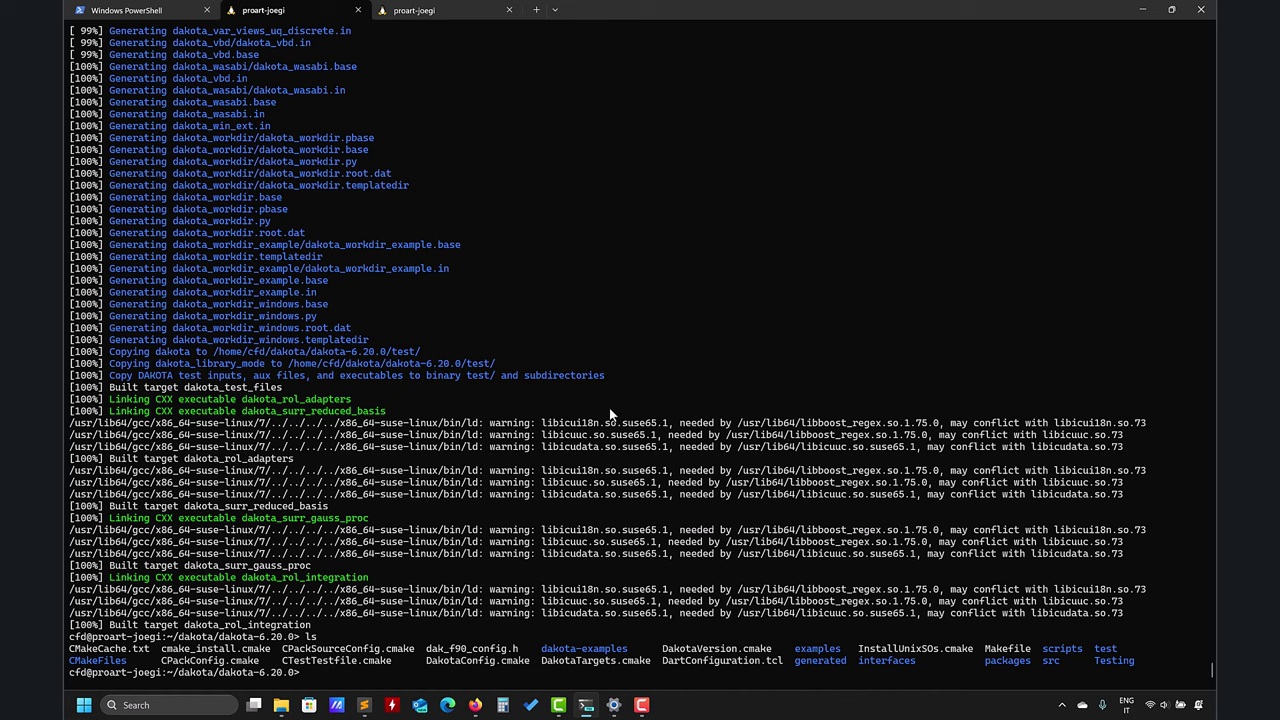
text(make install)
key(Return)
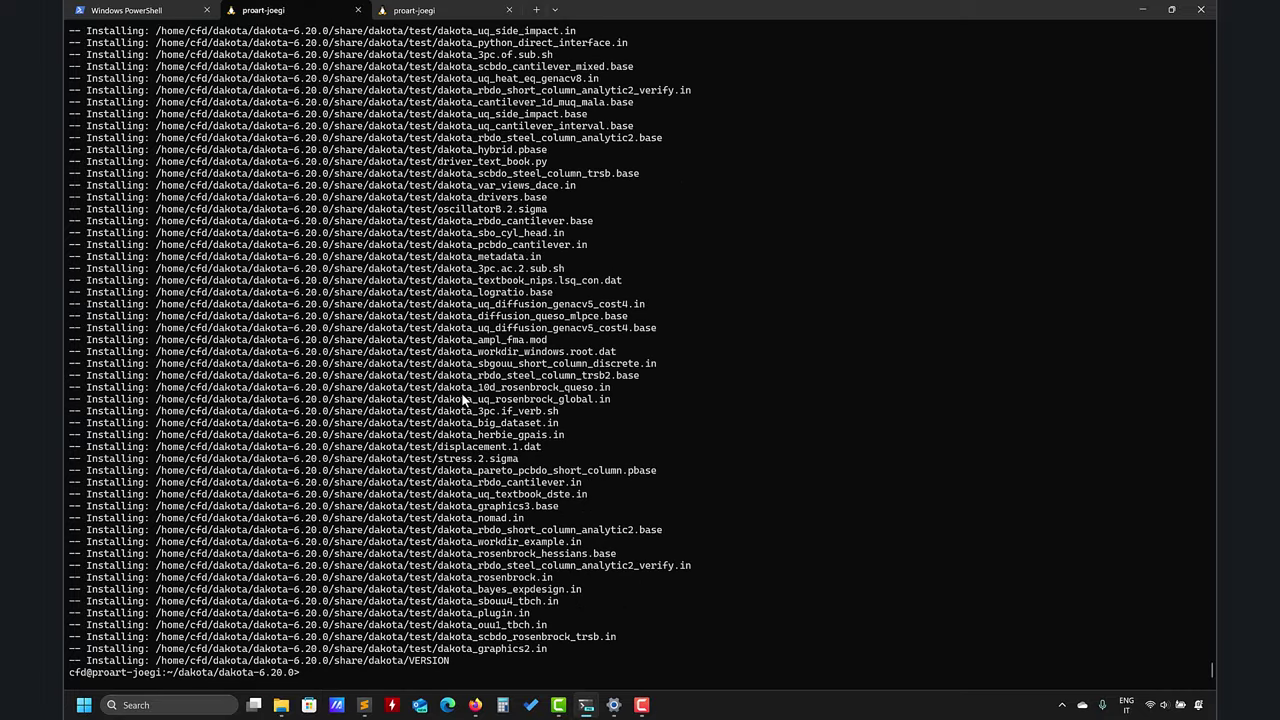
text(ls)
key(Return)
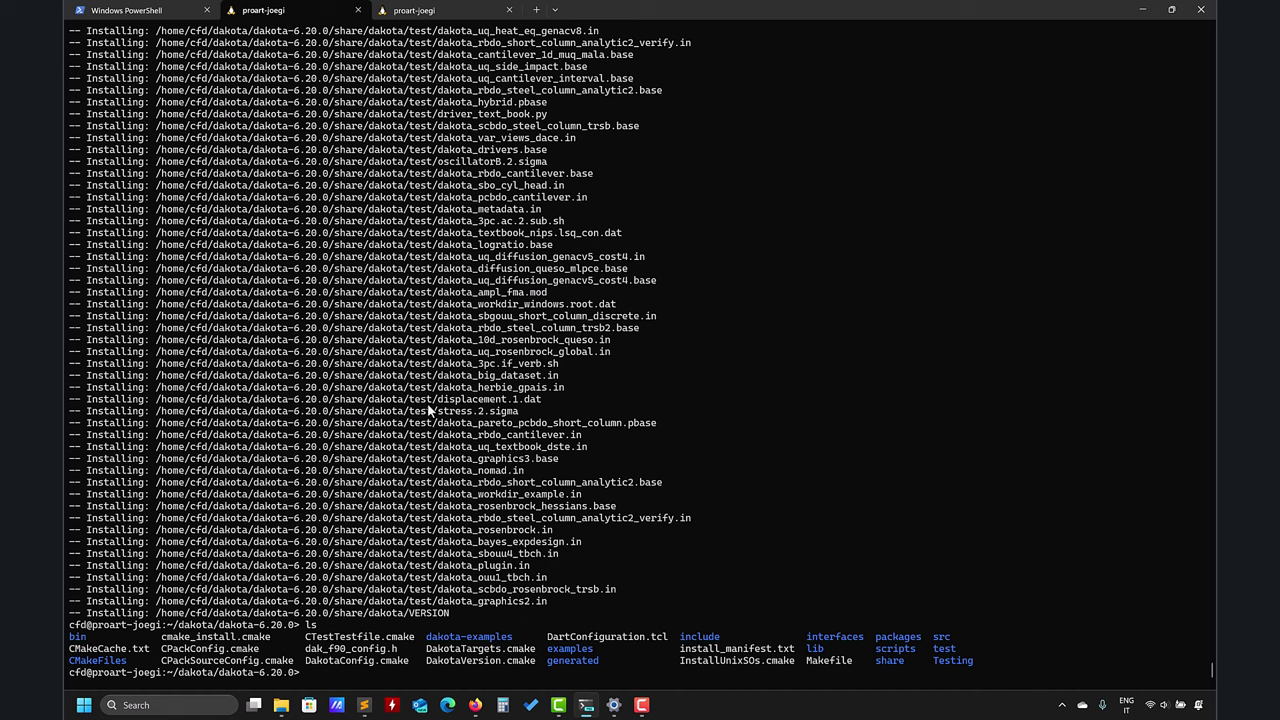
Return to the home directory and open .bashrc in Sublime Text with subl
text(cd)
key(Return)
text(ge)
key(BackSpace)
key(BackSpace)
text(subl)
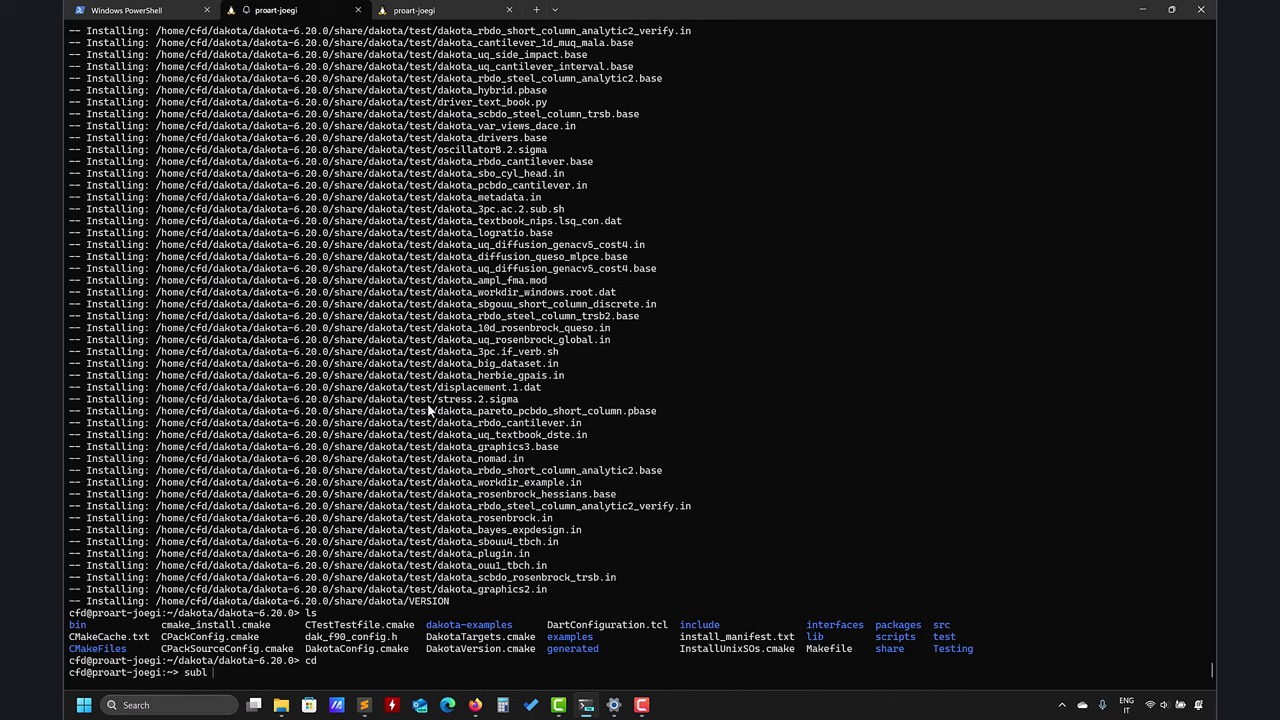
text( .bashrc)
key(Return)
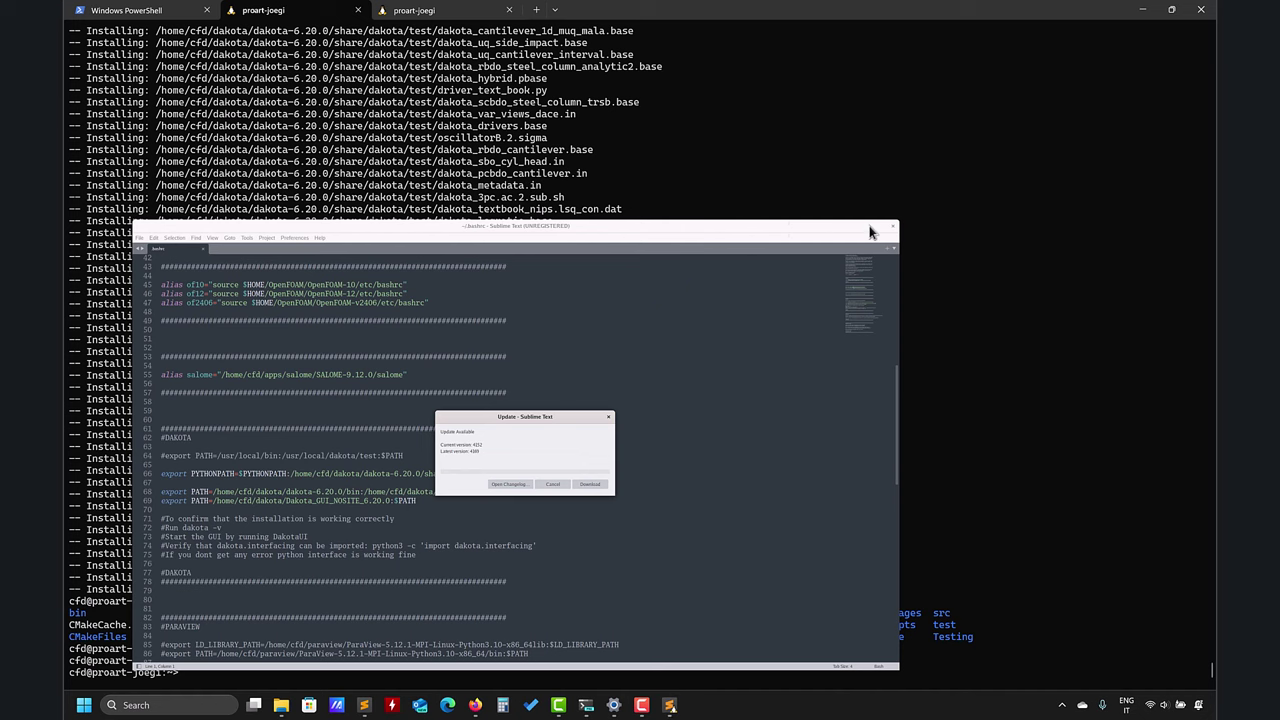
Reposition the .bashrc editor window, dismiss the update notice and scroll down to the exports
drag(870, 232, 880, 82)
click(609, 418)
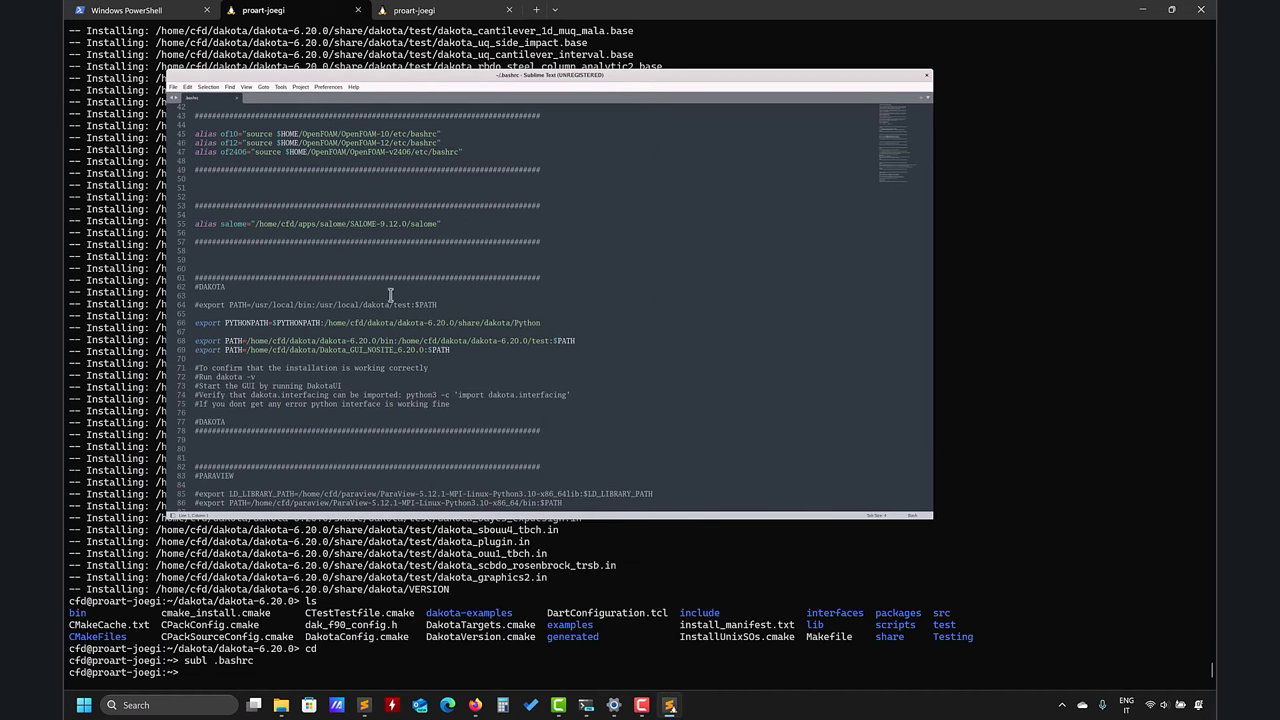
scroll(273, 280, down, 2)
scroll(273, 280, down, 1)
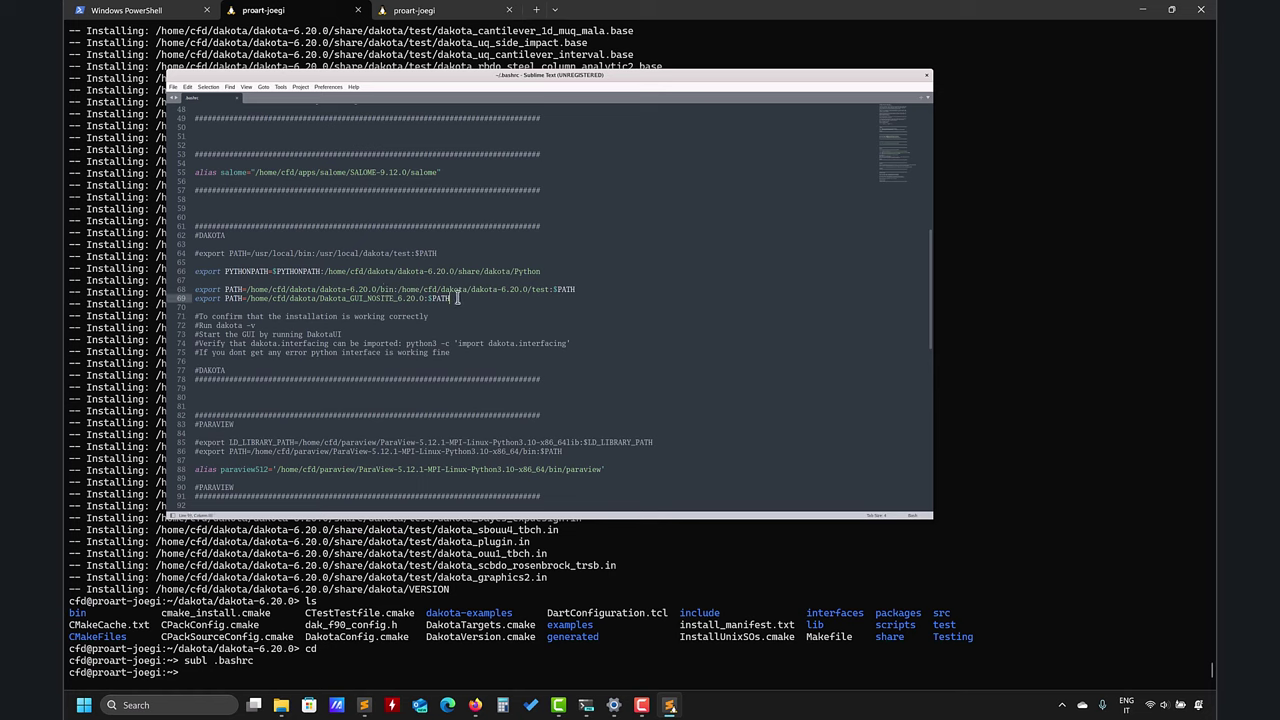
Inspect the Dakota bin, Dakota_GUI_NOSITE_6.20.0 PATH and PYTHONPATH export lines, then close .bashrc
click(182, 289)
click(182, 298)
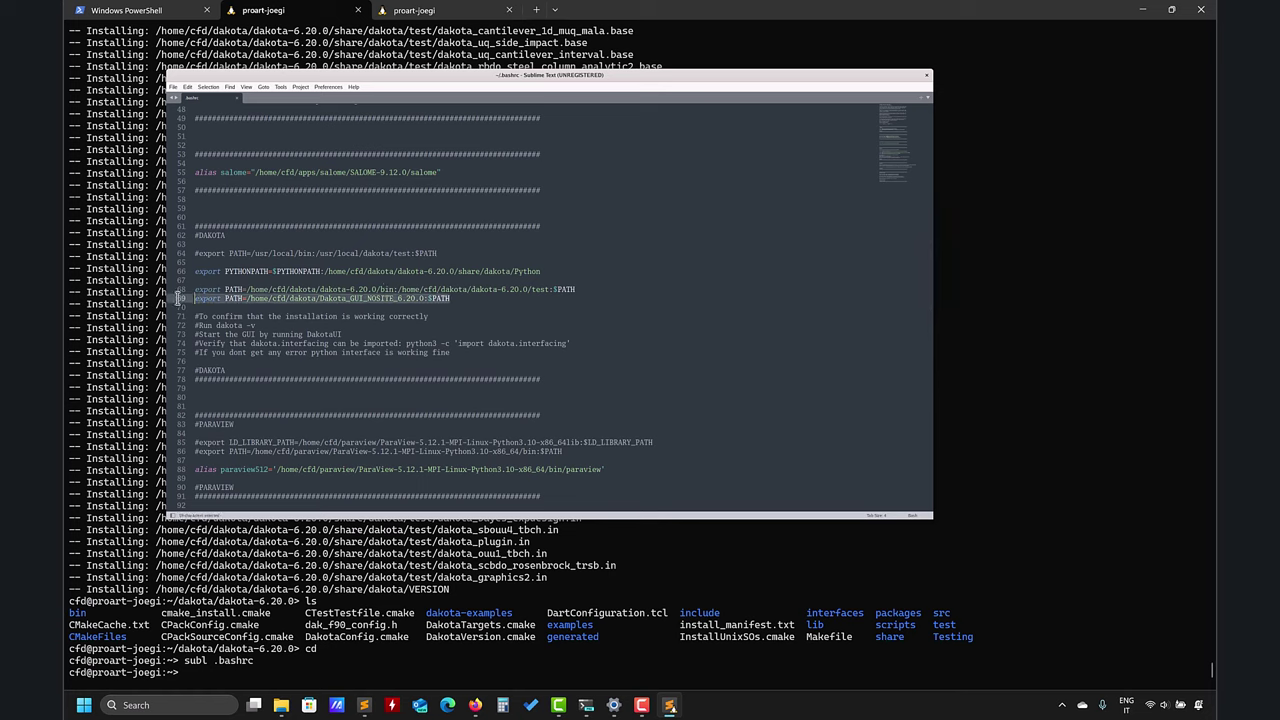
click(519, 279)
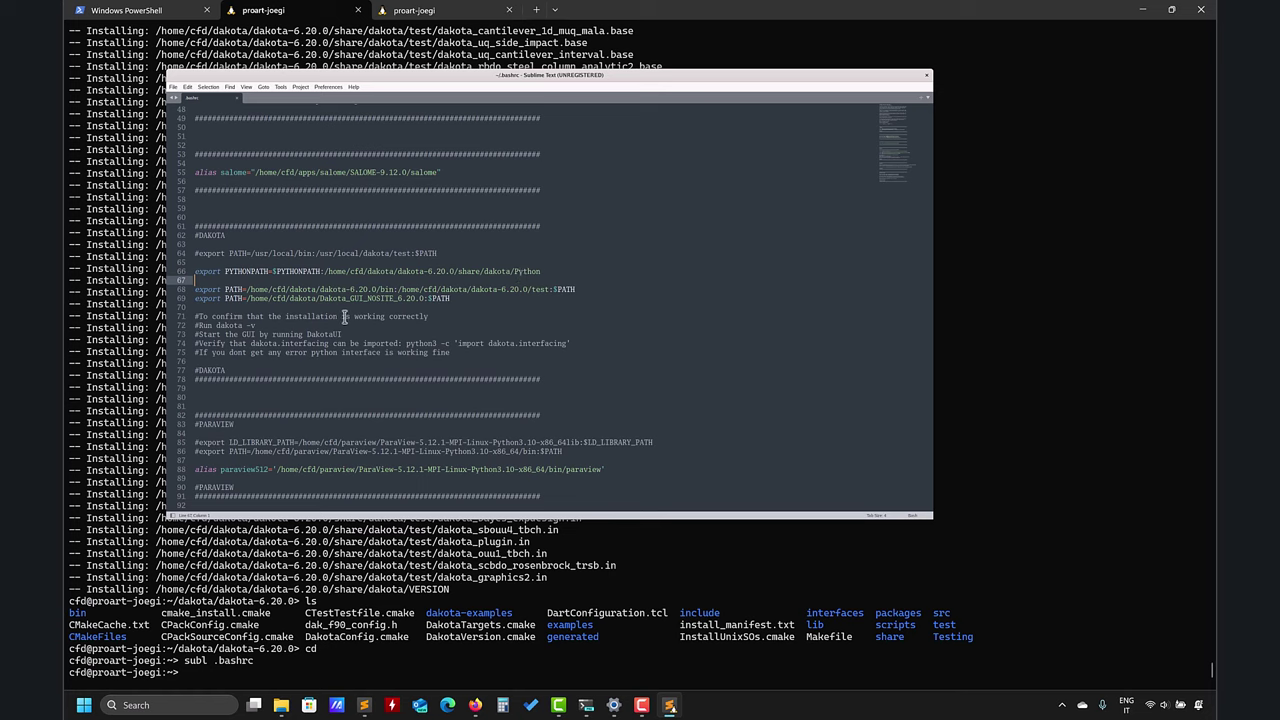
click(471, 306)
click(508, 298)
drag(451, 298, 190, 298)
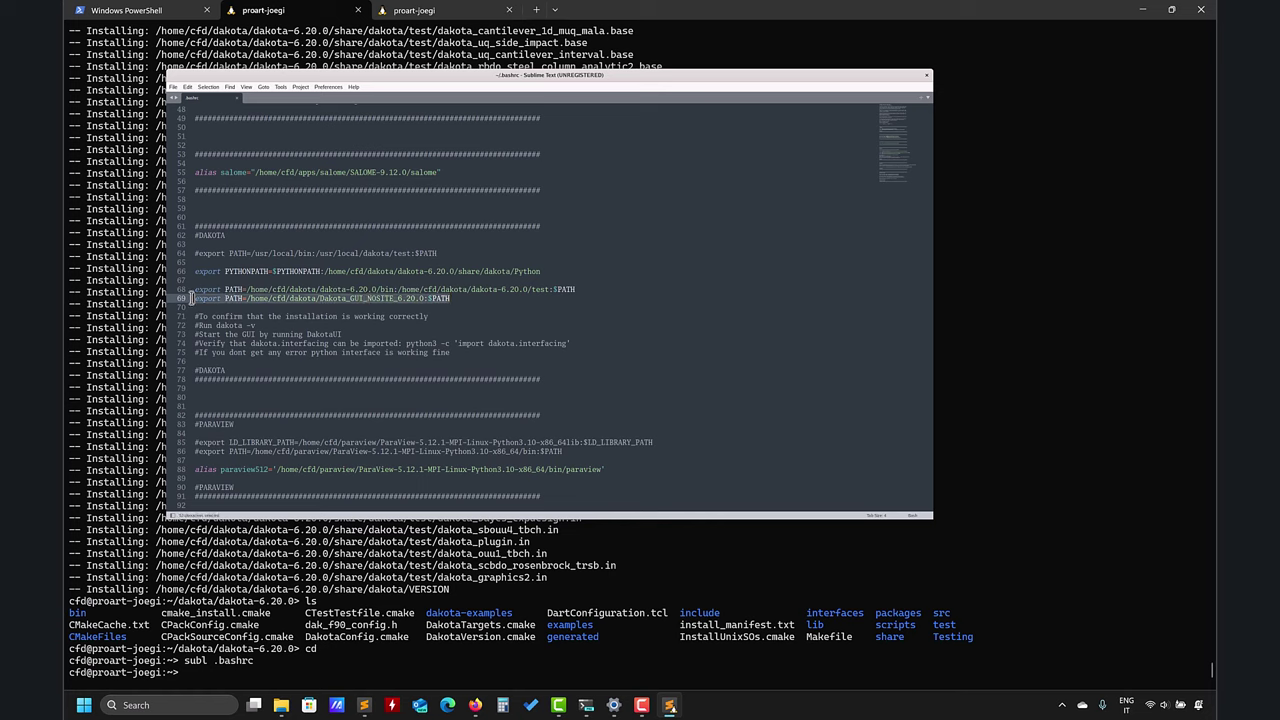
click(576, 289)
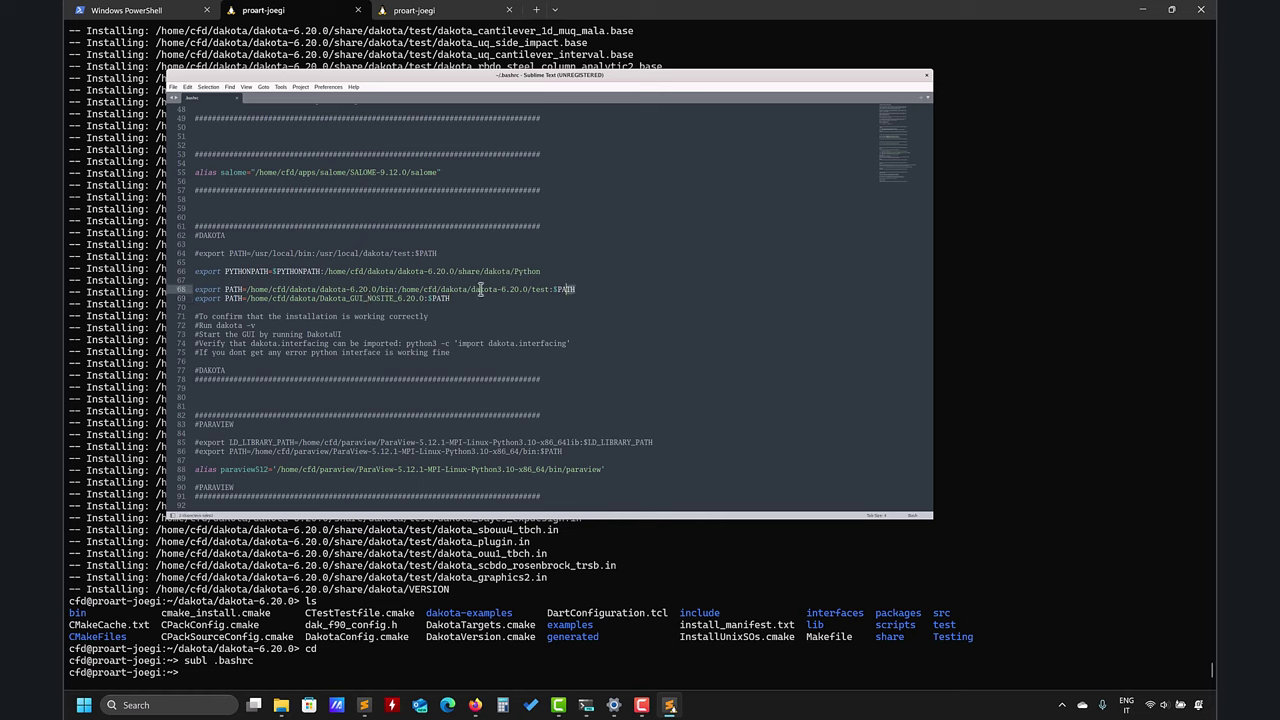
shift+click(195, 289)
drag(541, 271, 214, 266)
click(926, 75)
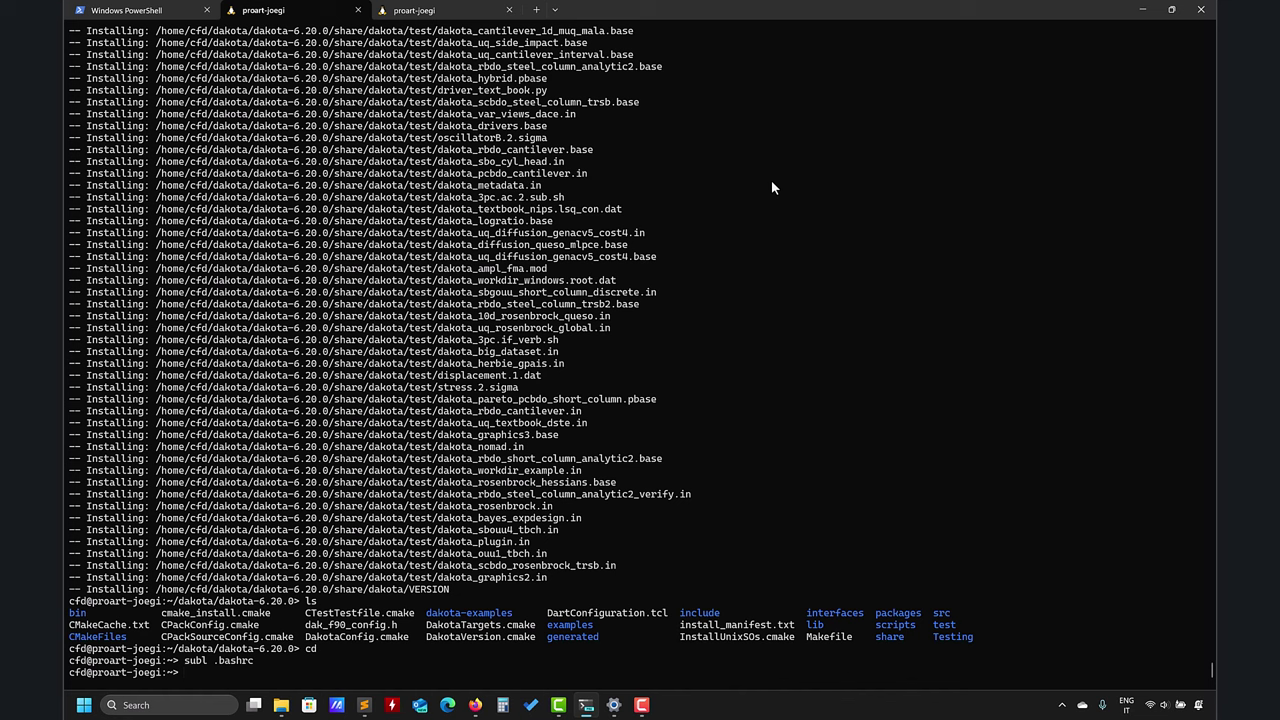
Source .bashrc and confirm dakota -v reports Dakota version 6.20
text(dako)
key(BackSpace)
key(BackSpace)
text(source .bashrc)
key(Return)
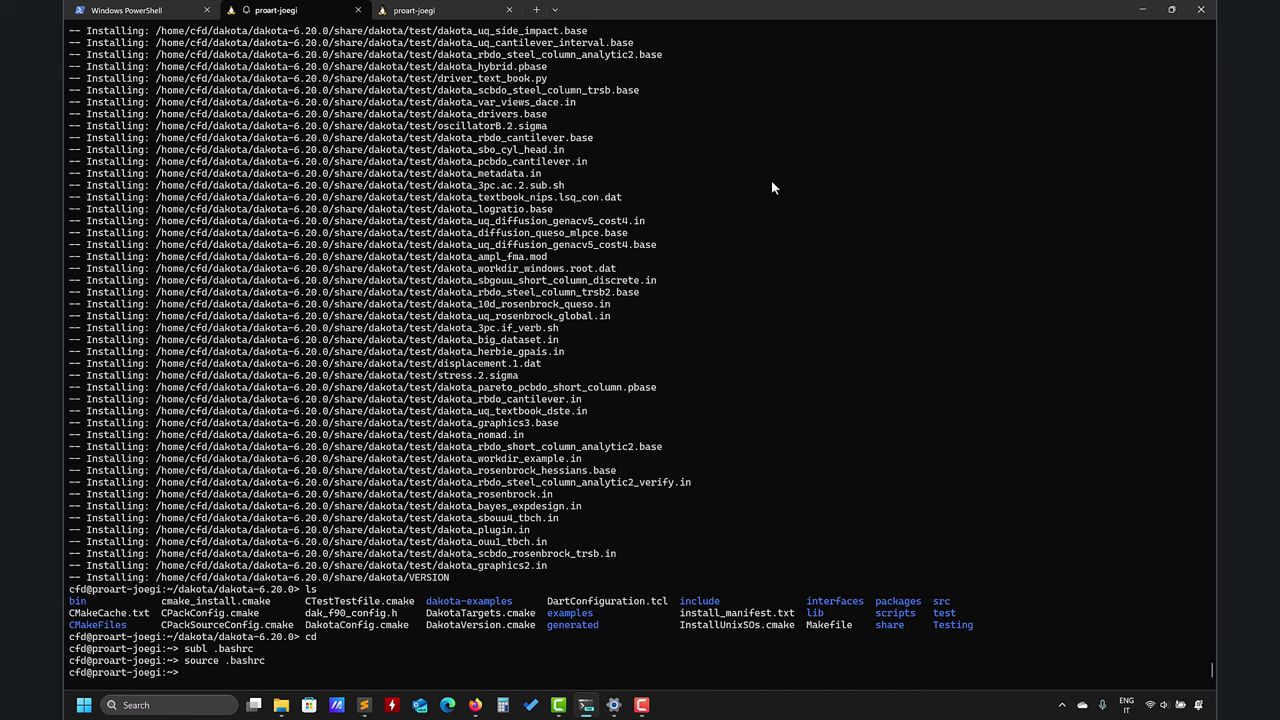
text(dakota -v)
key(Return)
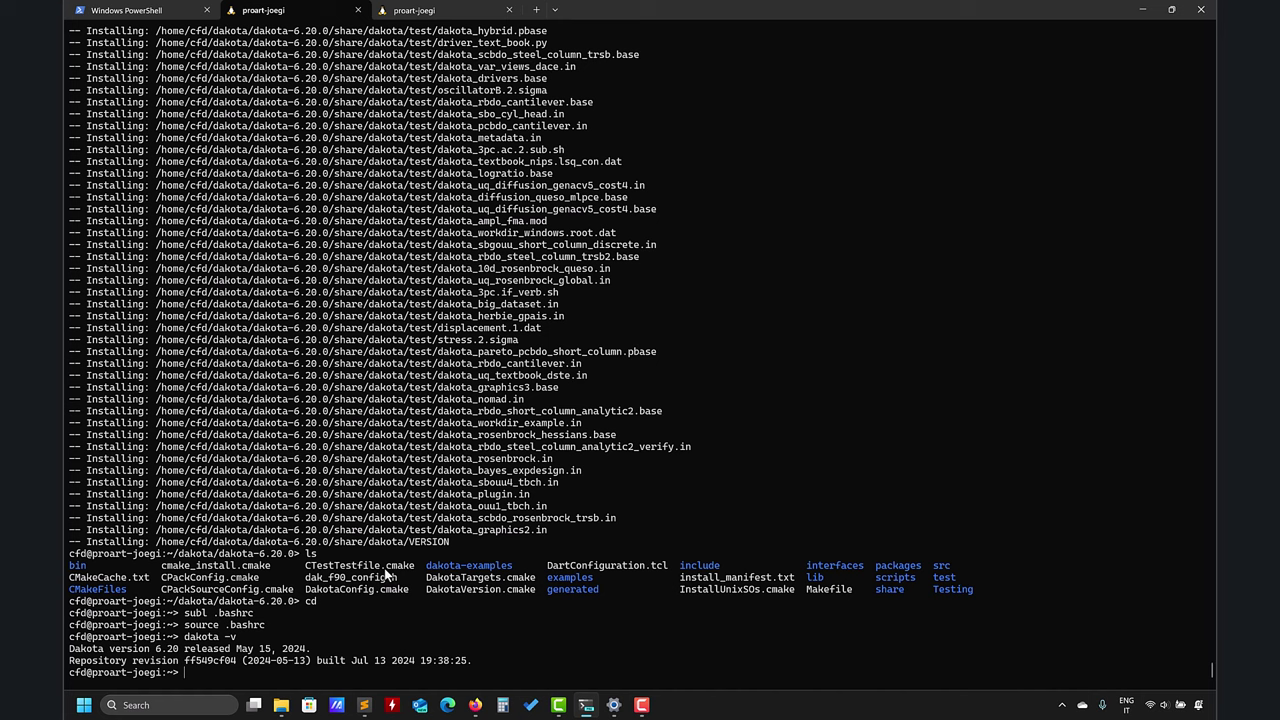
List the home folder, then move into the dakota folder and list its contents
text(ls)
key(Return)
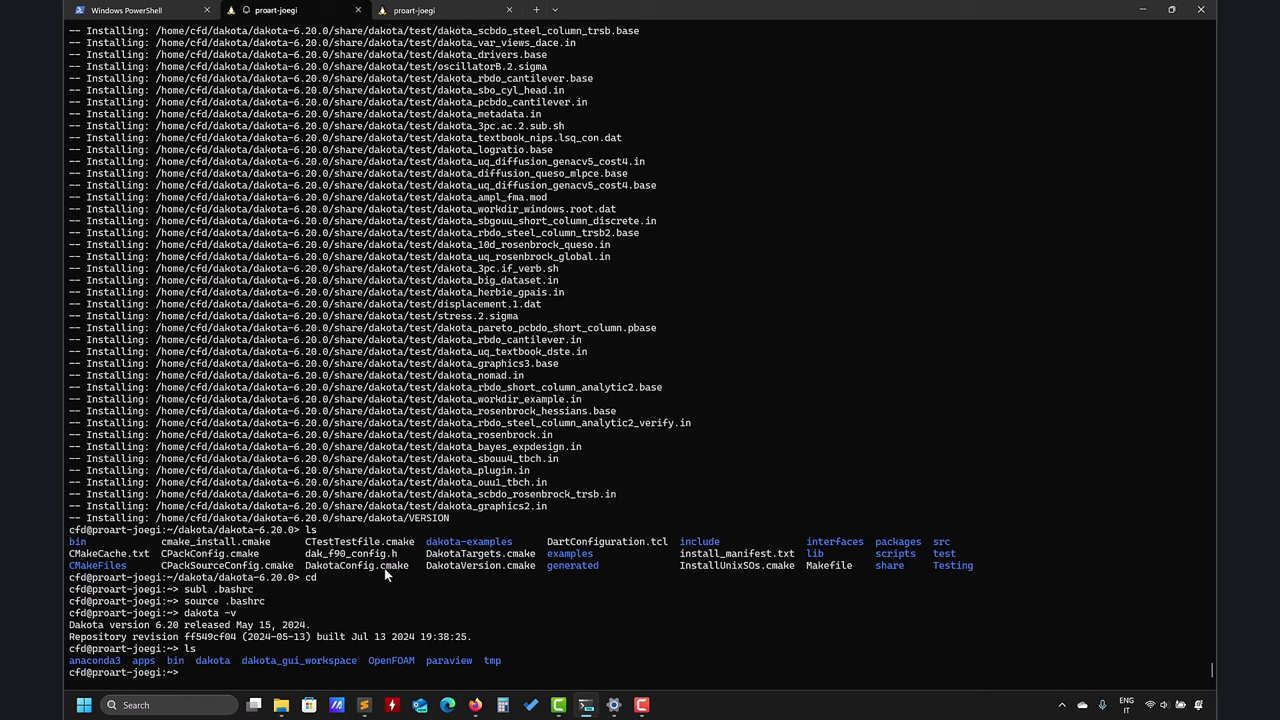
text(cd dakota)
key(Return)
text(ls)
key(Return)
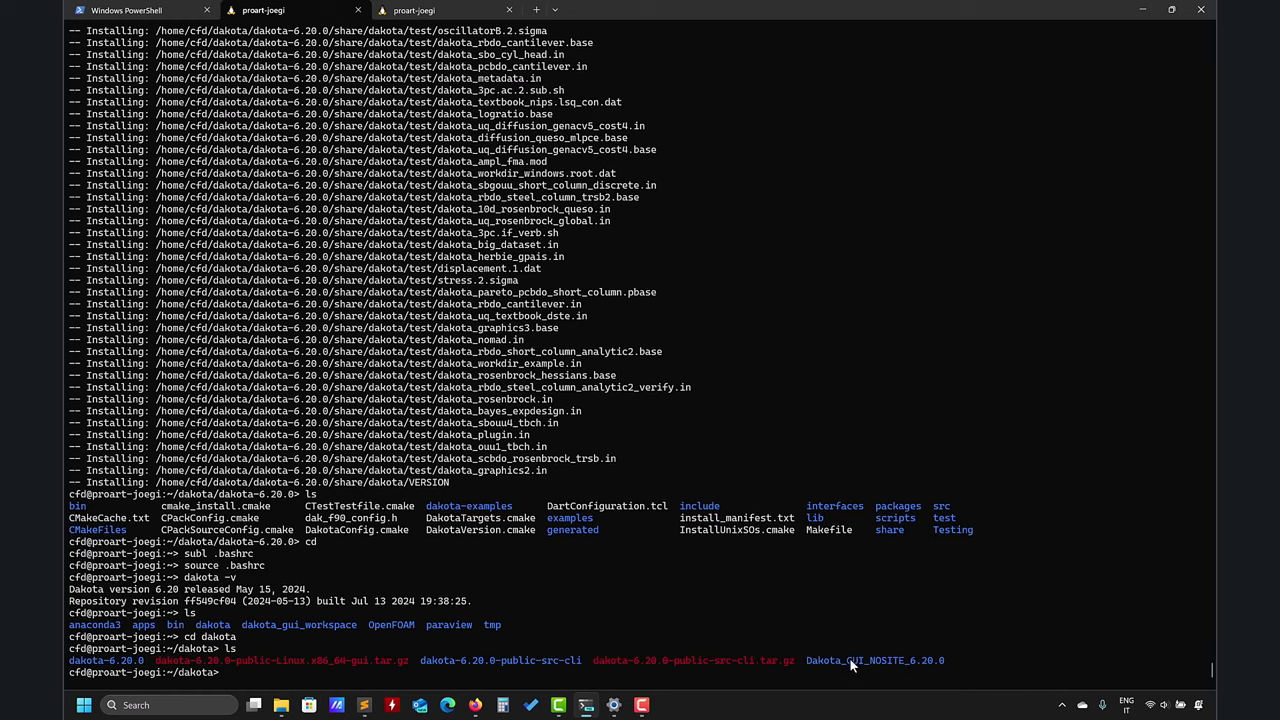
mouse_move(475, 705)
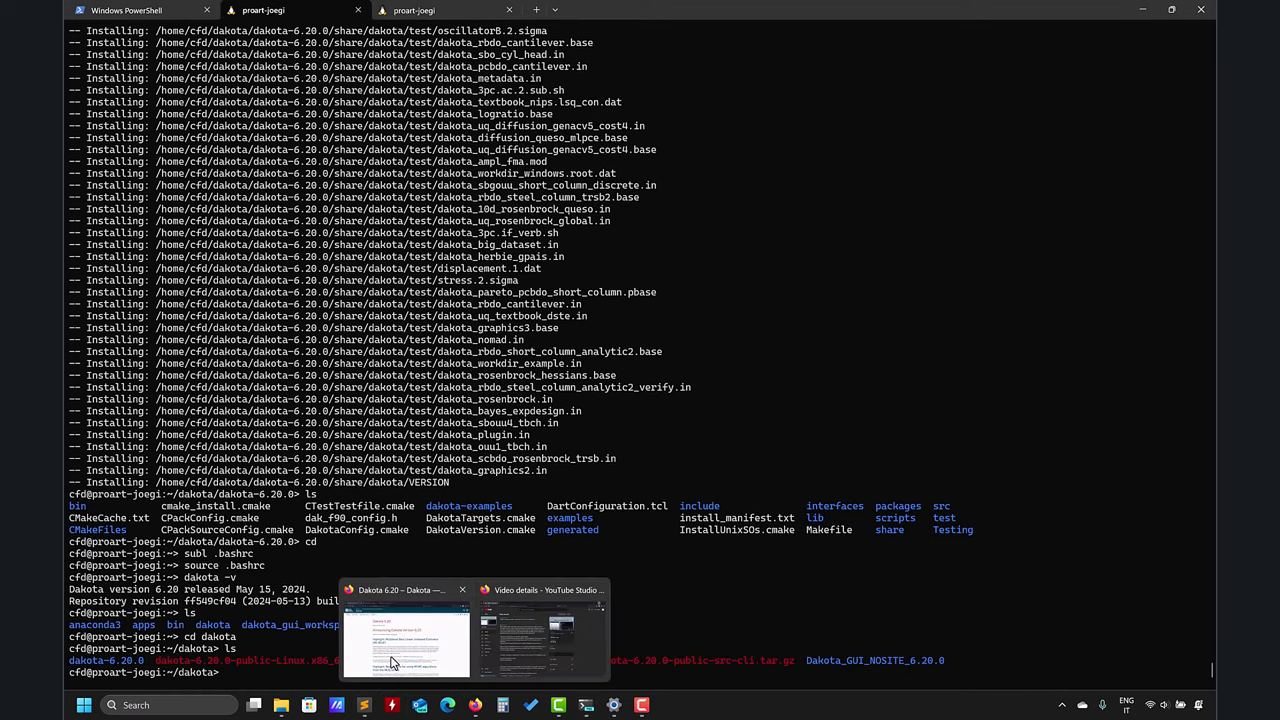
click(405, 630)
click(385, 7)
click(305, 14)
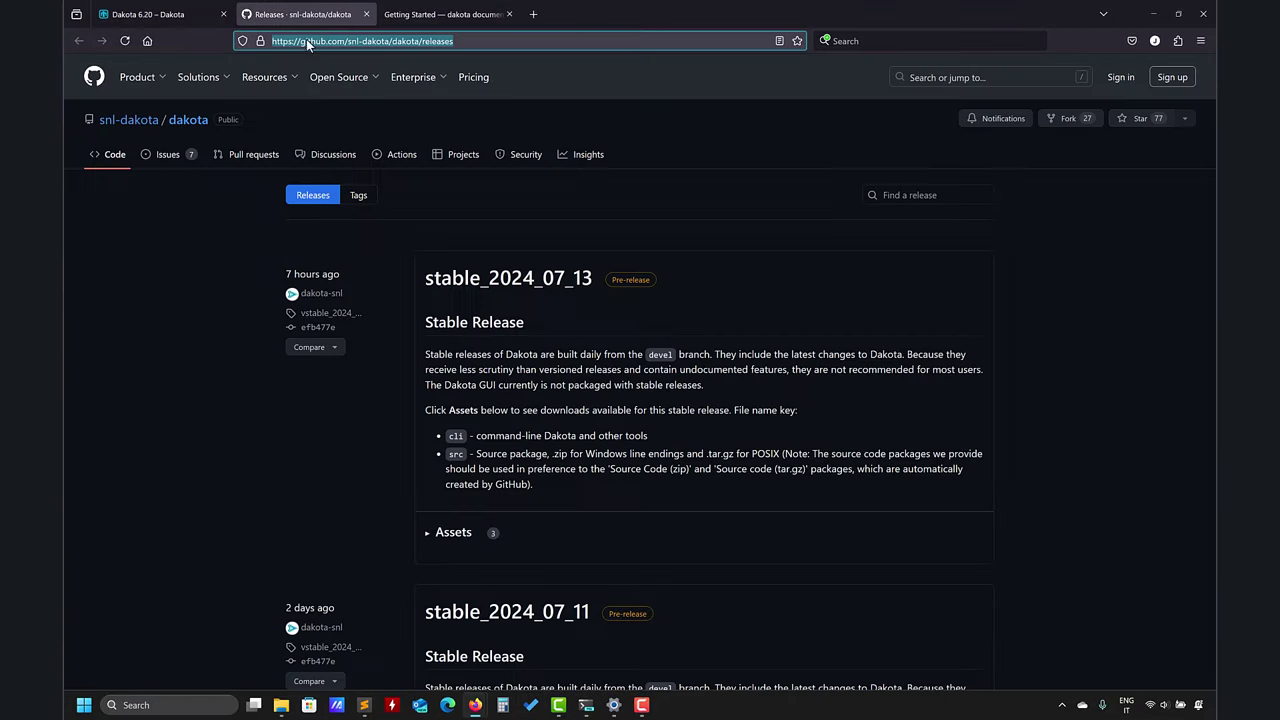
scroll(605, 449, down, 3)
scroll(608, 450, down, 8)
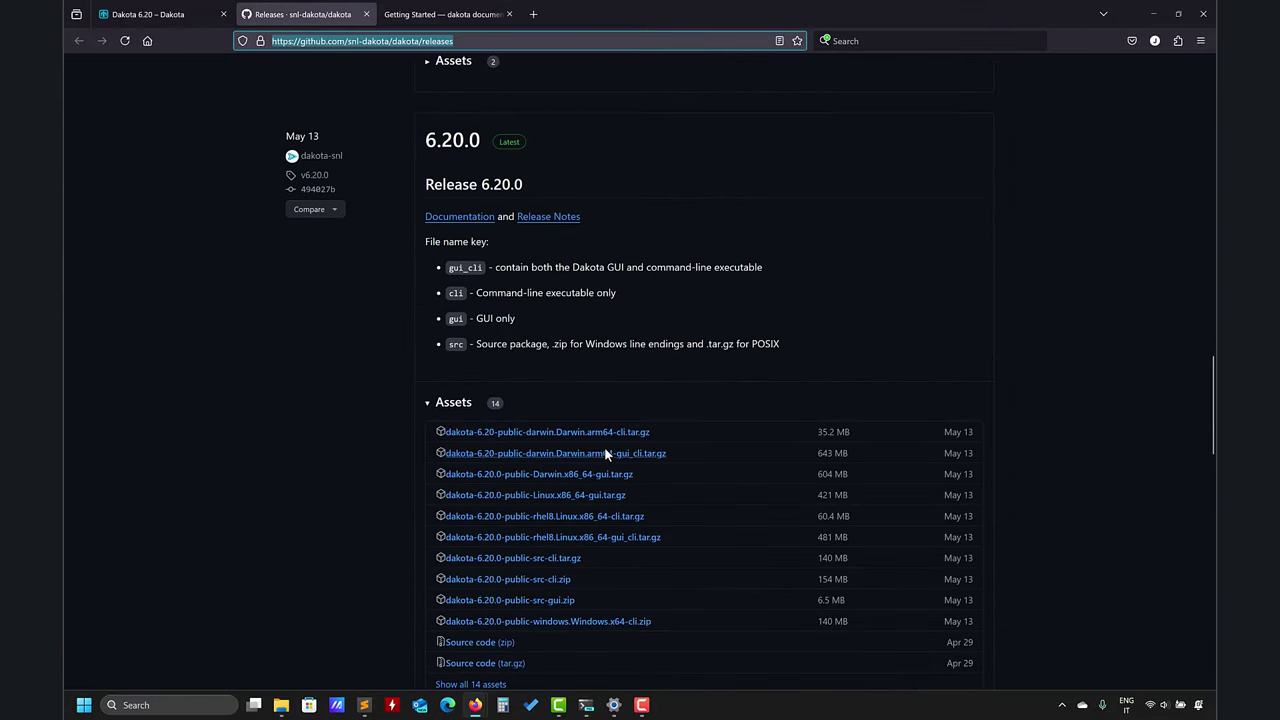
scroll(634, 454, down, 1)
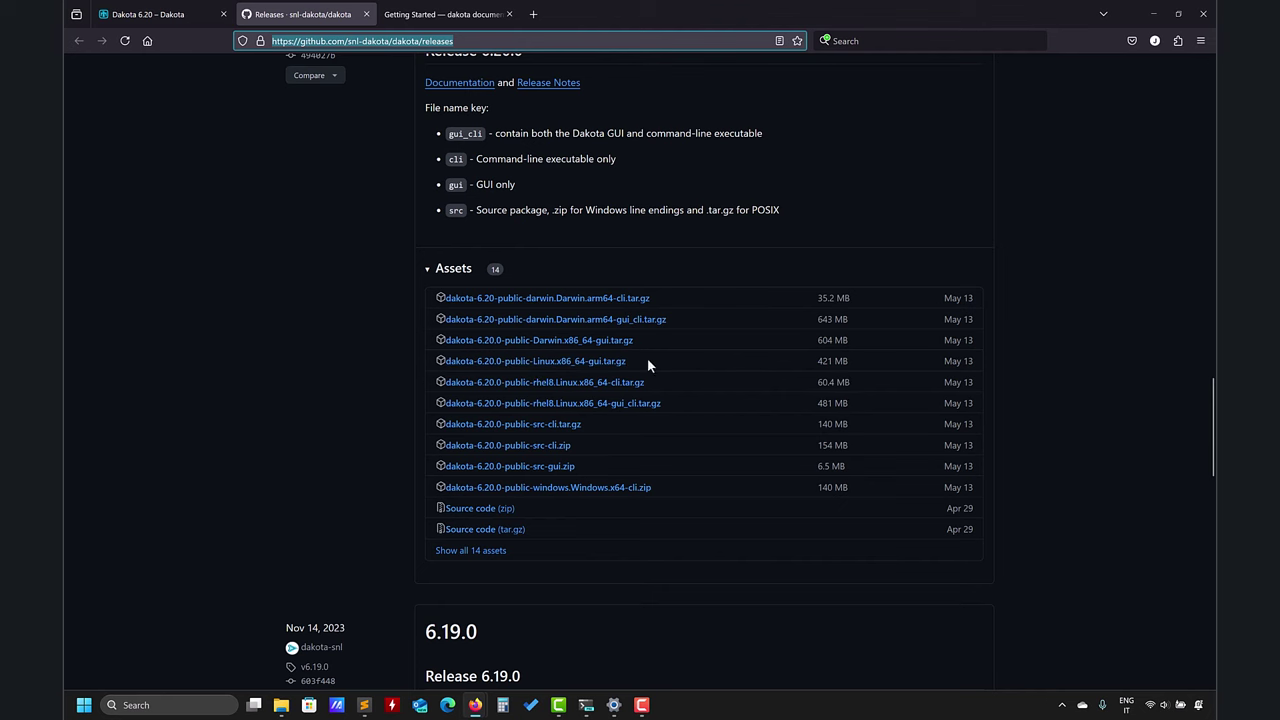
click(1153, 14)
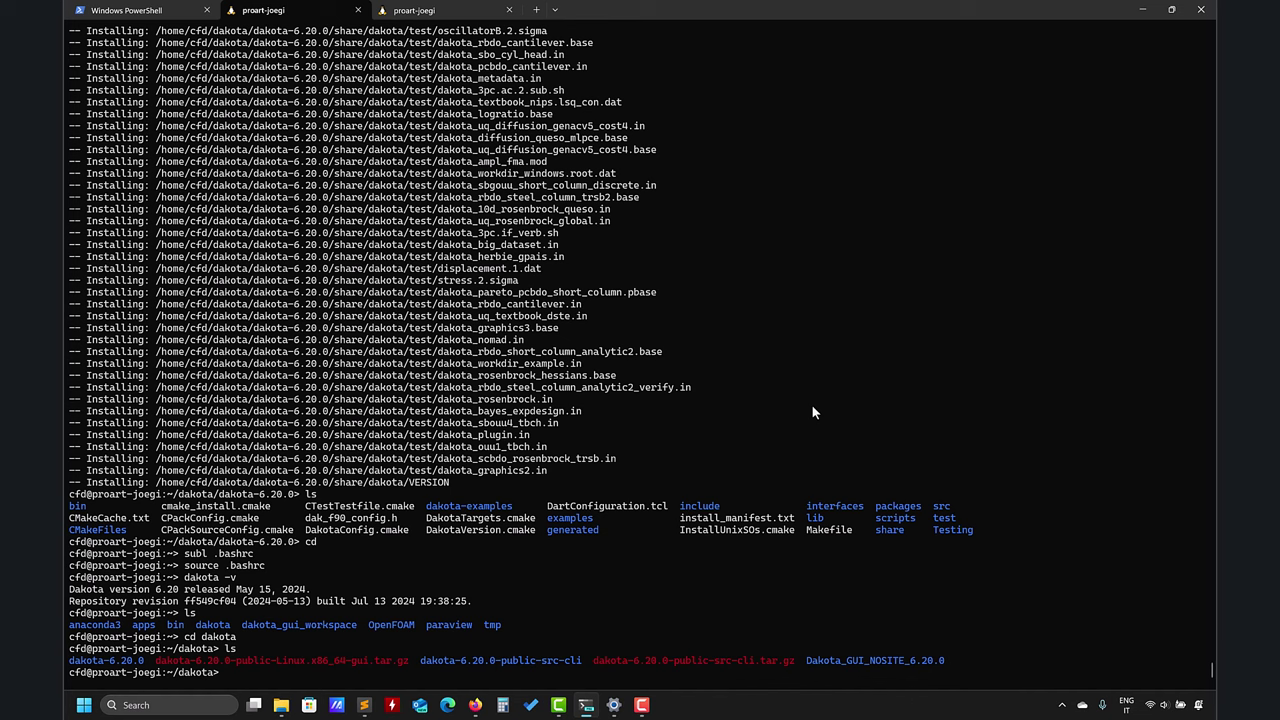
Run DakotaUI to bring up the GUI Launcher with dakota_gui_workspace as the workspace
text(DakotaUI)
key(Return)
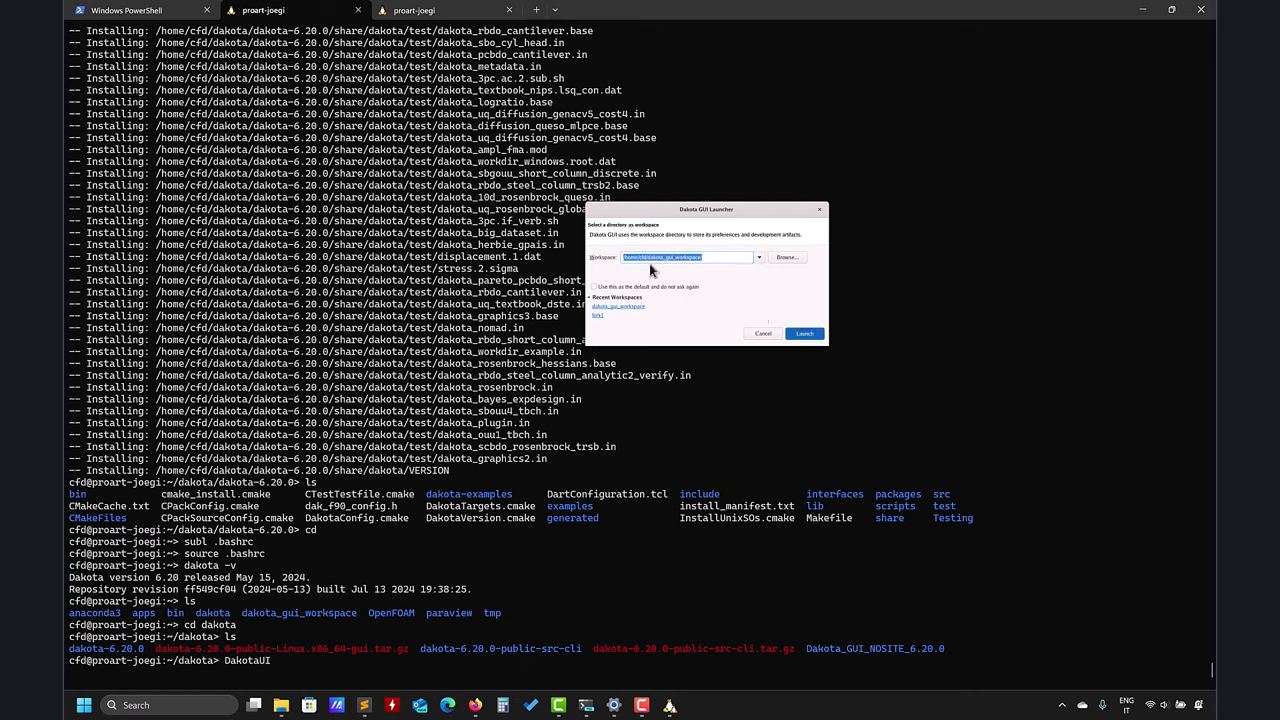
Launch the dakota_gui_workspace workspace, move the Dakota GUI window aside, then close it
key(Return)
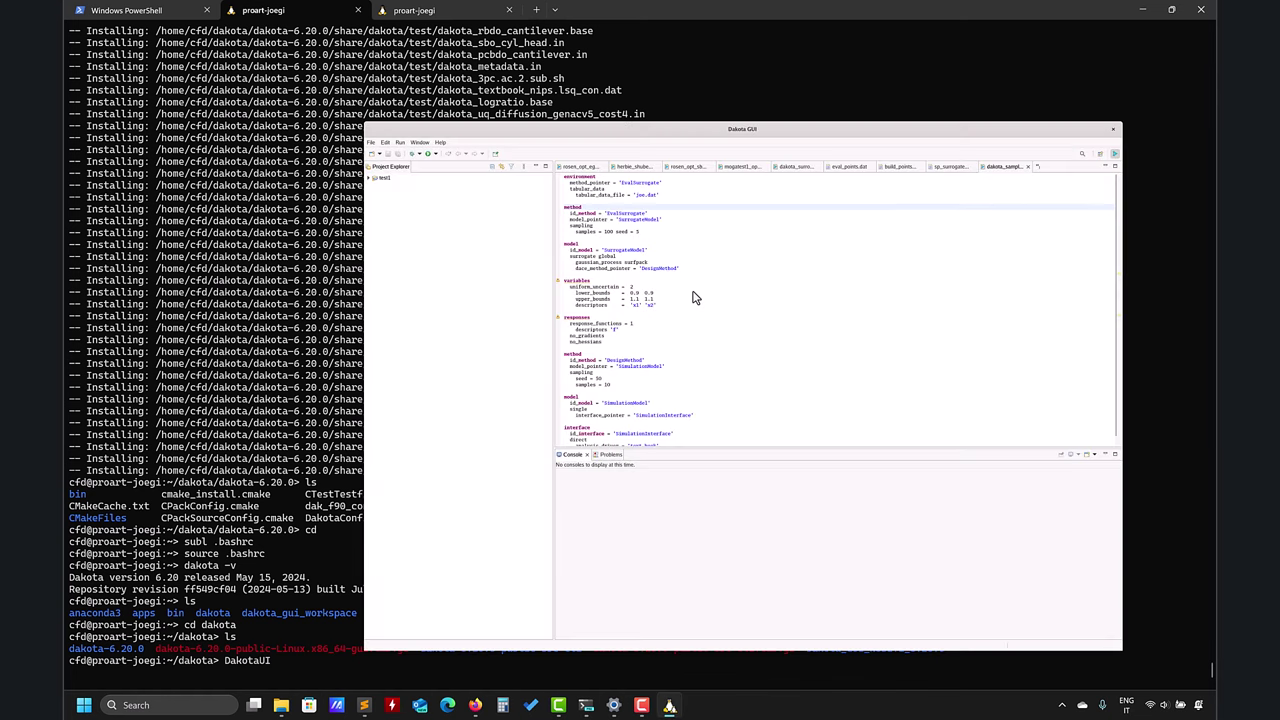
drag(648, 129, 439, 55)
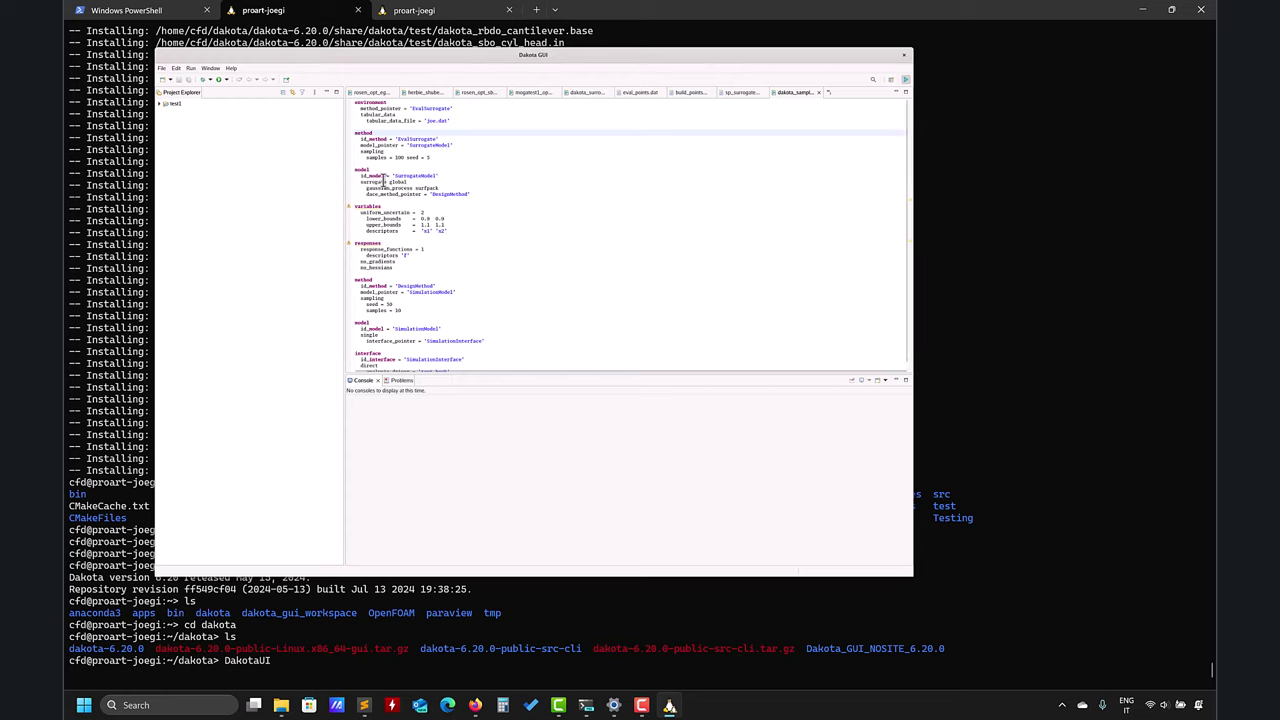
click(904, 54)
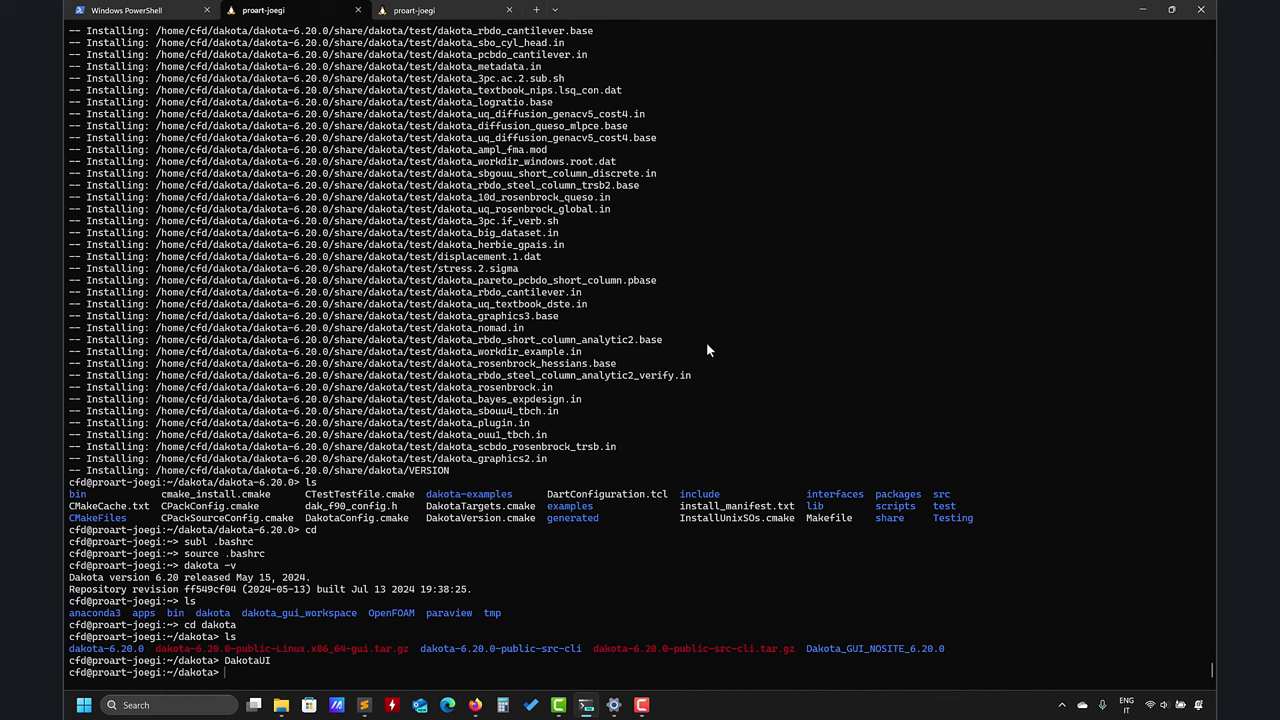
List the dakota folder, clear the screen, then list my_cases showing cavity and dakota_OF_2020_clean.tar.gz
text(ls)
key(Return)
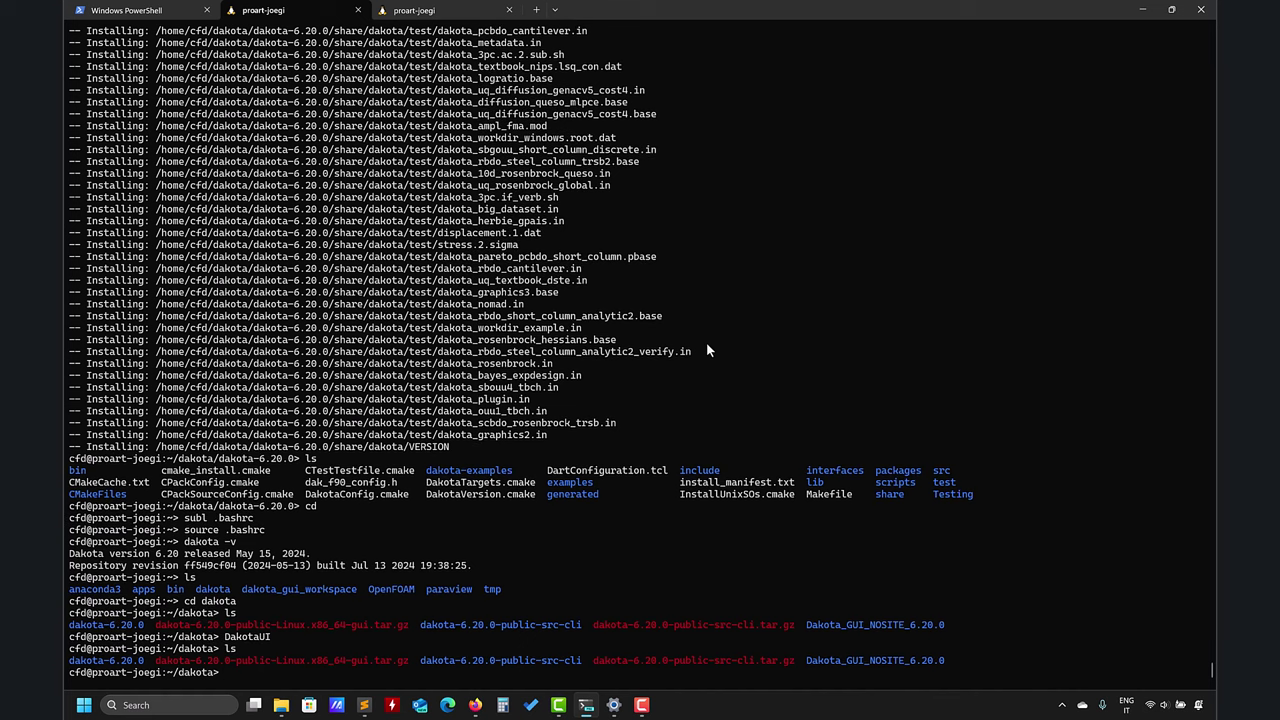
text(clear)
key(Return)
text(ls)
key(Return)
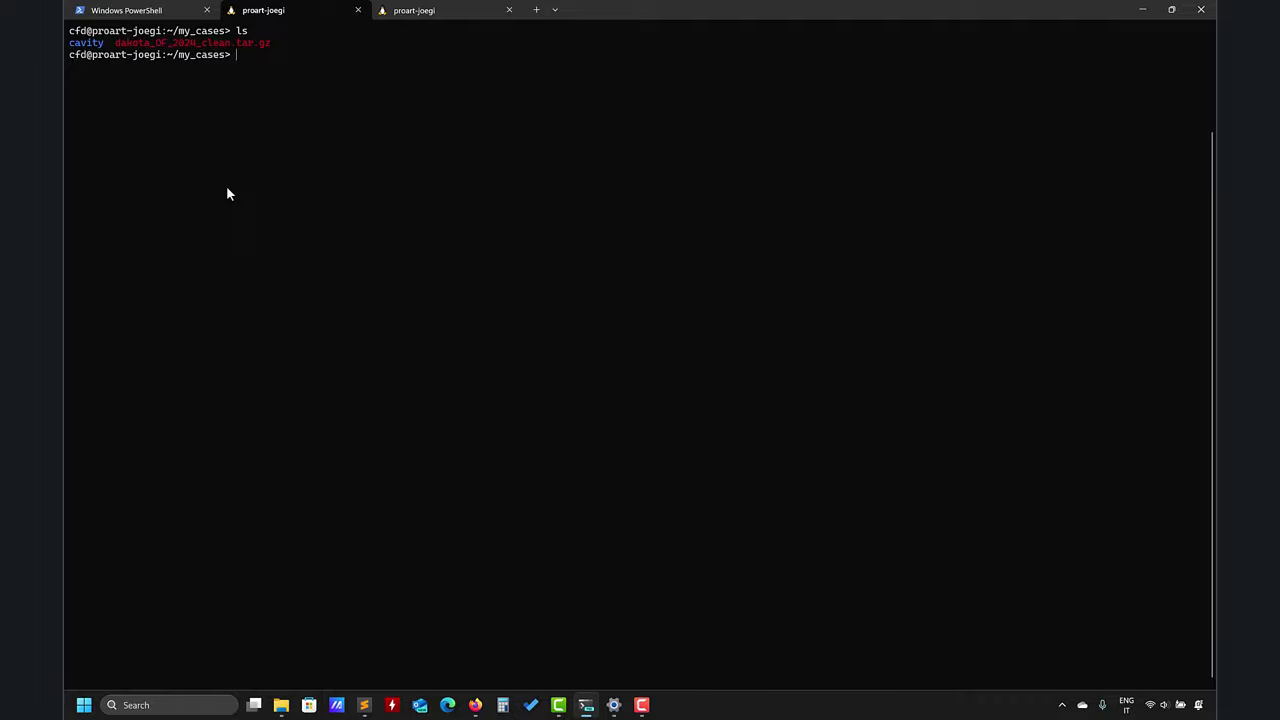
Enter cavity/cavity_gradient and list its casebase, dakota_case.in, simulator_script and templatedir
text(cd cavity/)
key(Return)
text(l)
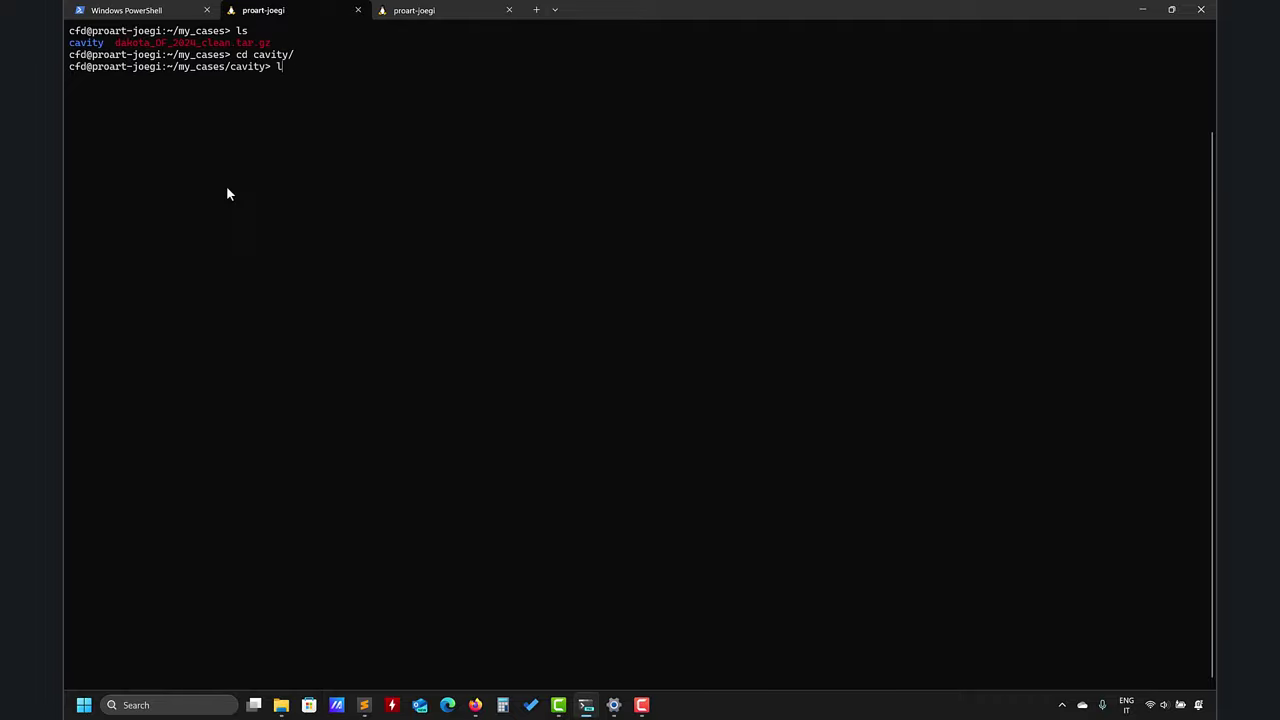
text(s)
key(Return)
text(cd ca)
key(Tab)
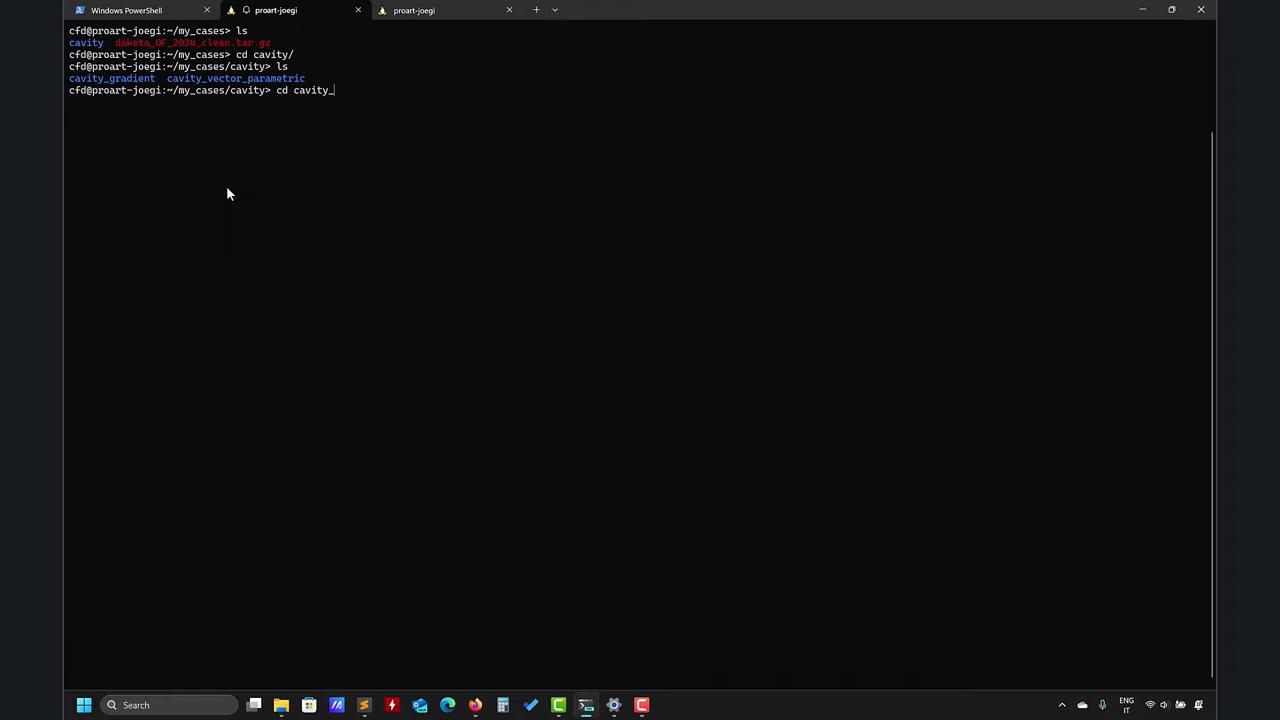
text(gra)
key(Tab)
key(Return)
text(ls)
key(Return)
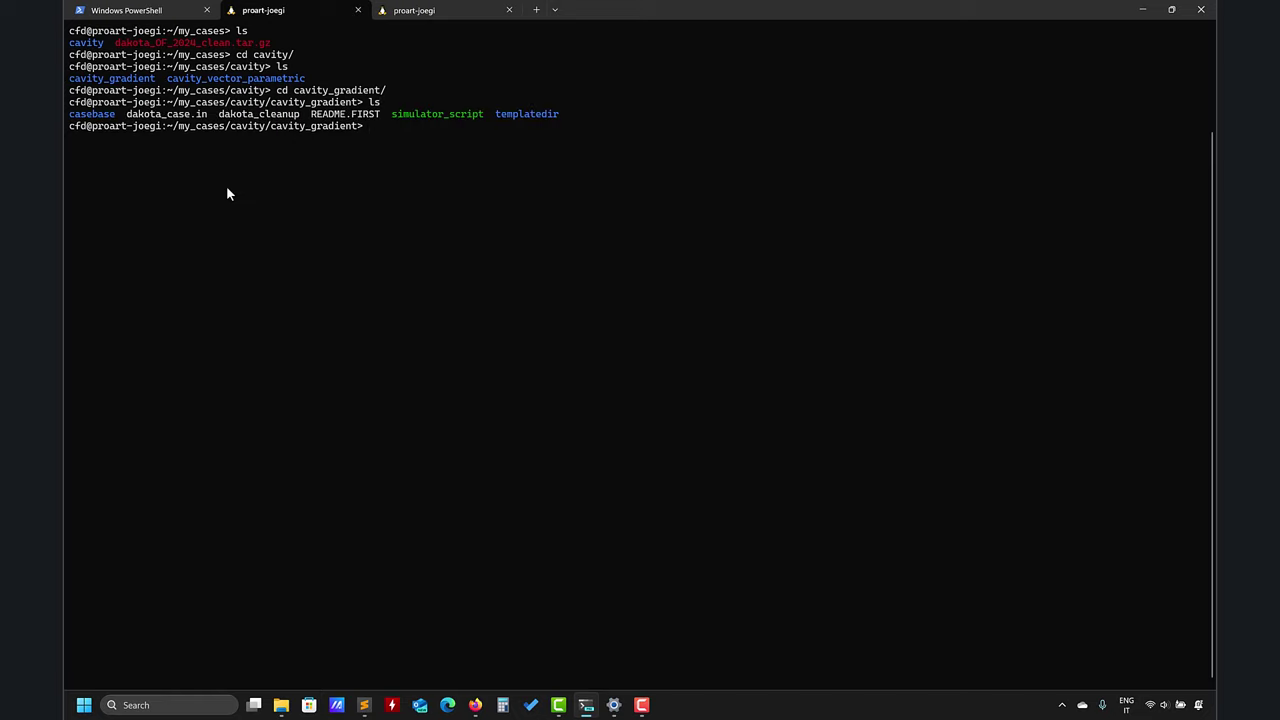
Recheck the installed Dakota version with dakota -v
text(dakota -i da)
key(Tab)
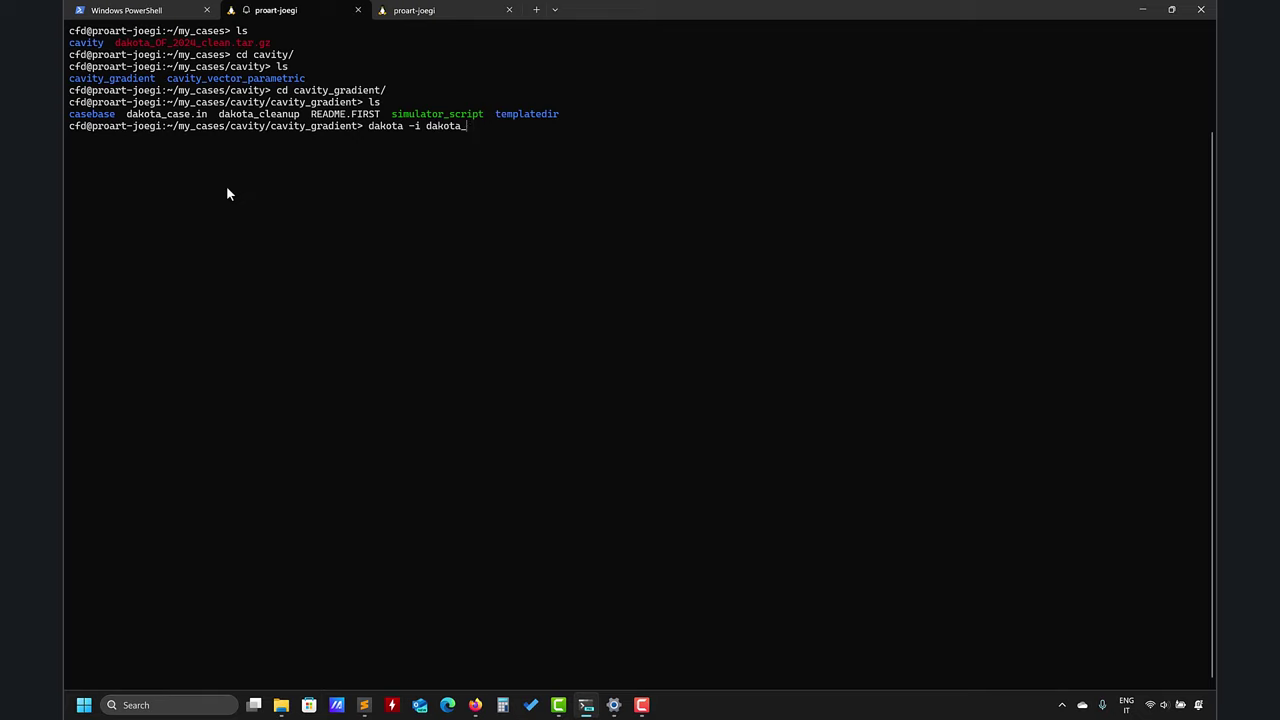
key(BackSpace)
key(BackSpace)
key(BackSpace)
key(BackSpace)
key(BackSpace)
key(BackSpace)
key(BackSpace)
key(BackSpace)
key(BackSpace)
text(v)
key(Return)
Load the OpenFOAM 12 environment with of12 after of20 fails, then relist the case folder
text(da)
text(kota)
key(BackSpace)
key(BackSpace)
key(BackSpace)
key(BackSpace)
key(BackSpace)
key(BackSpace)
text(of20)
key(Return)
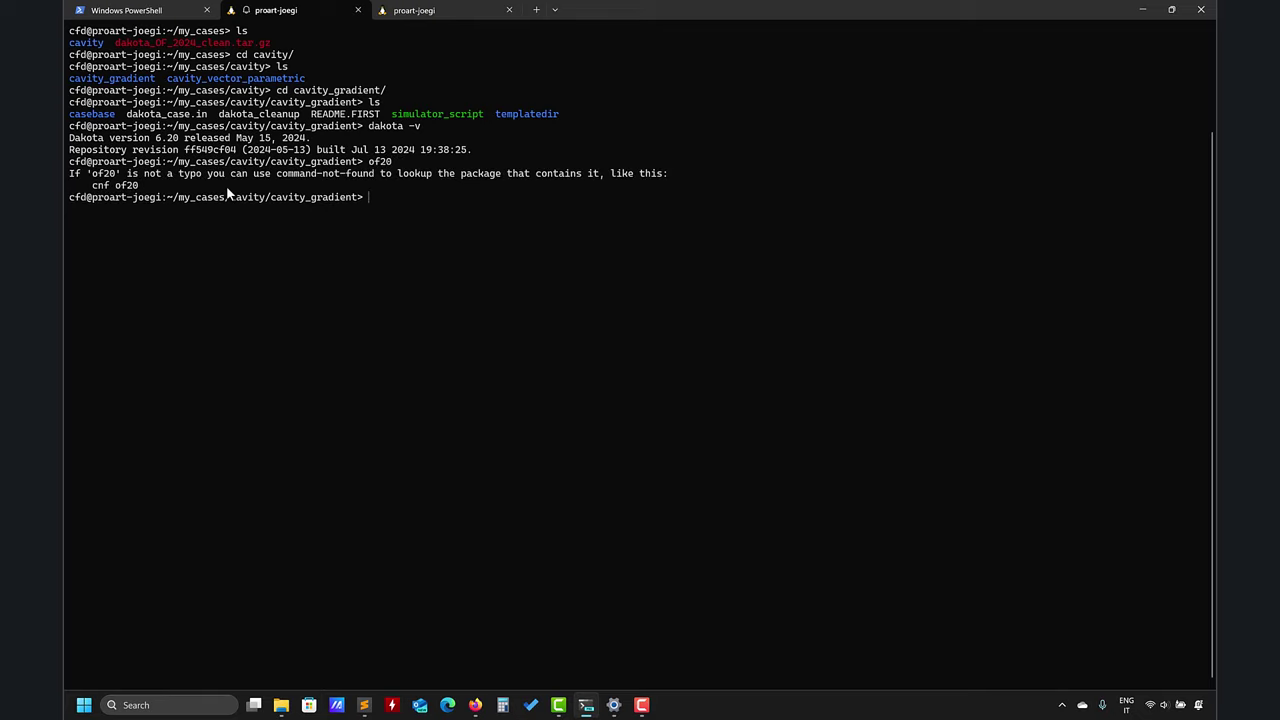
text(of)
key(Tab)
key(Tab)
text(12)
key(Return)
text(ls)
key(Return)
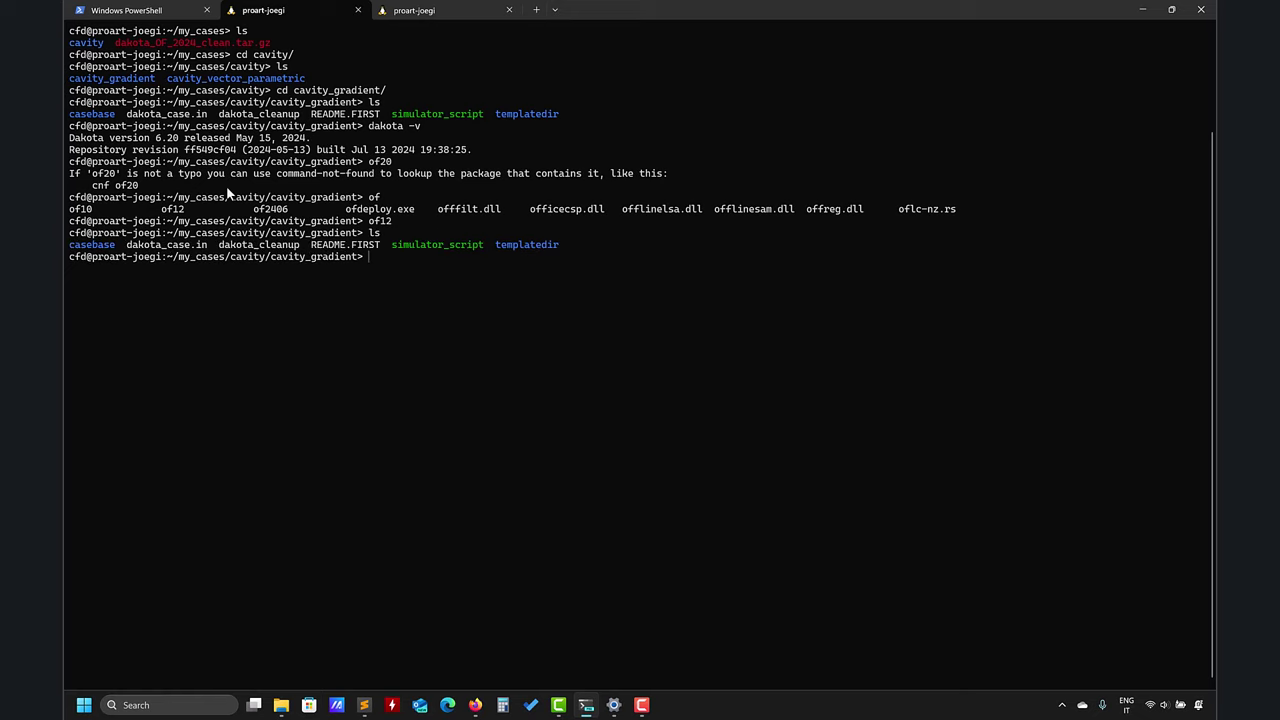
Clear the screen and print table_out.dat listing the 12 optimization evaluations
text(clear)
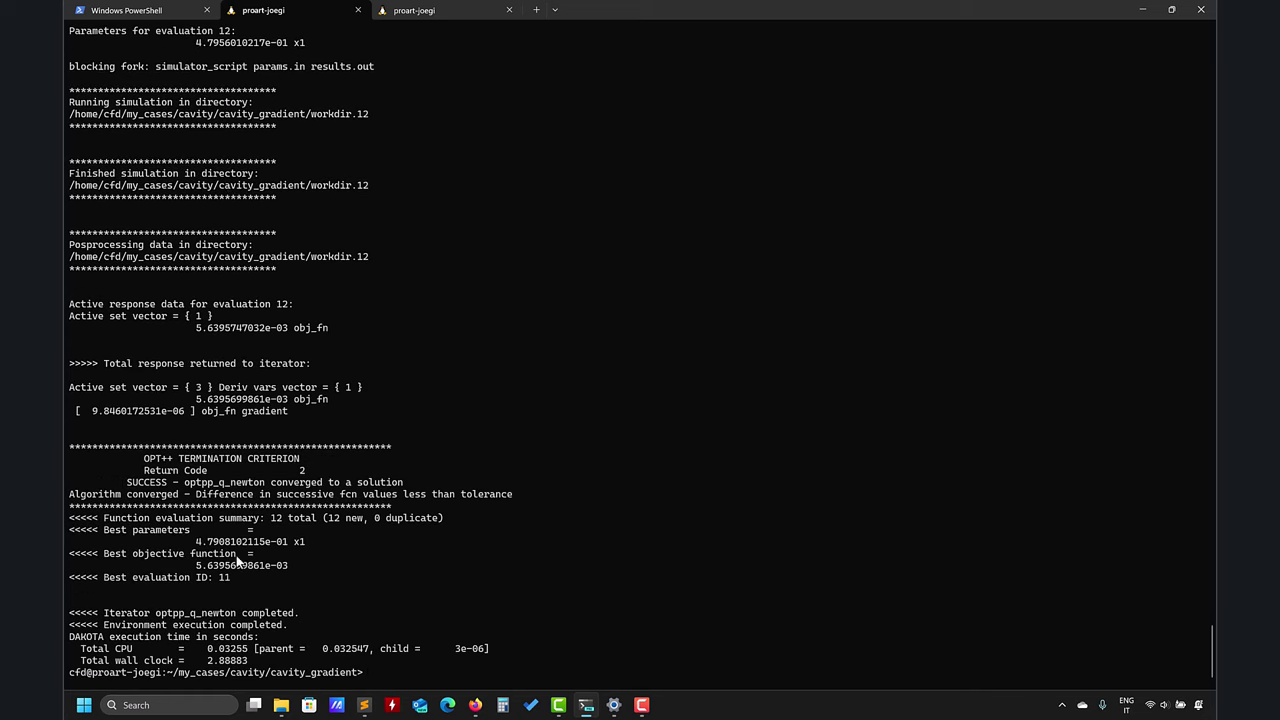
text(cat table_out.dat)
key(Return)
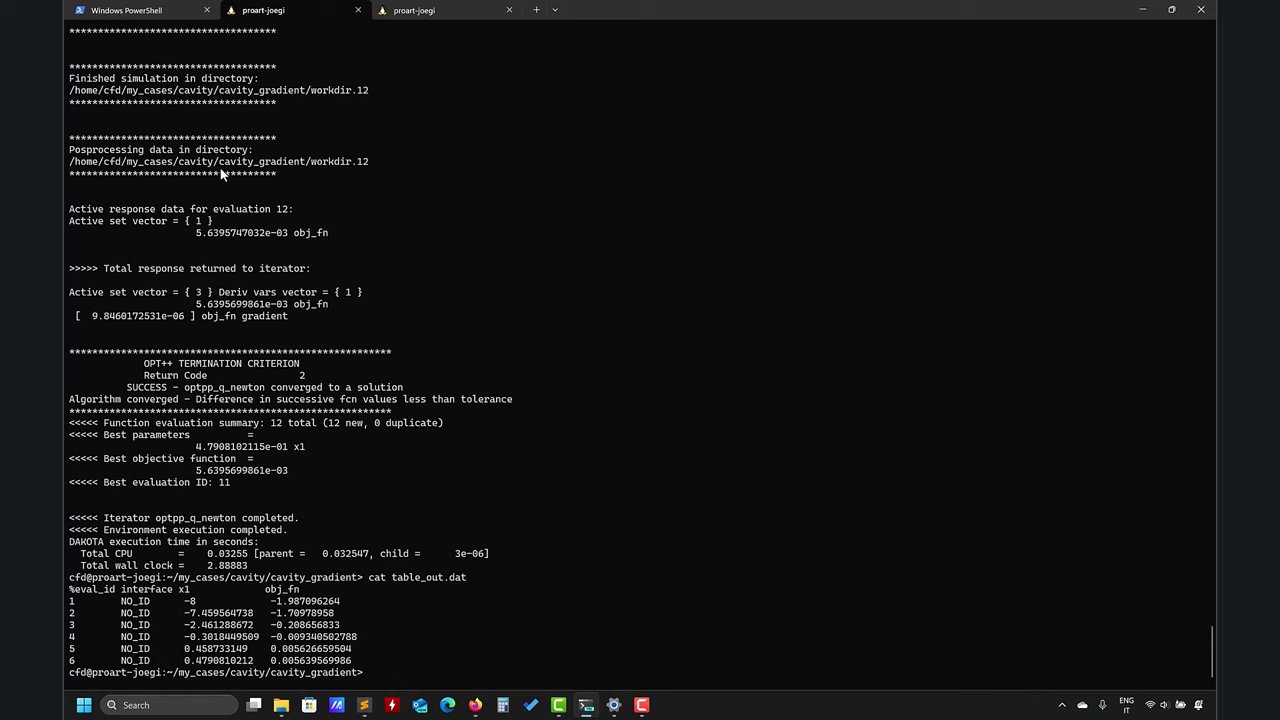